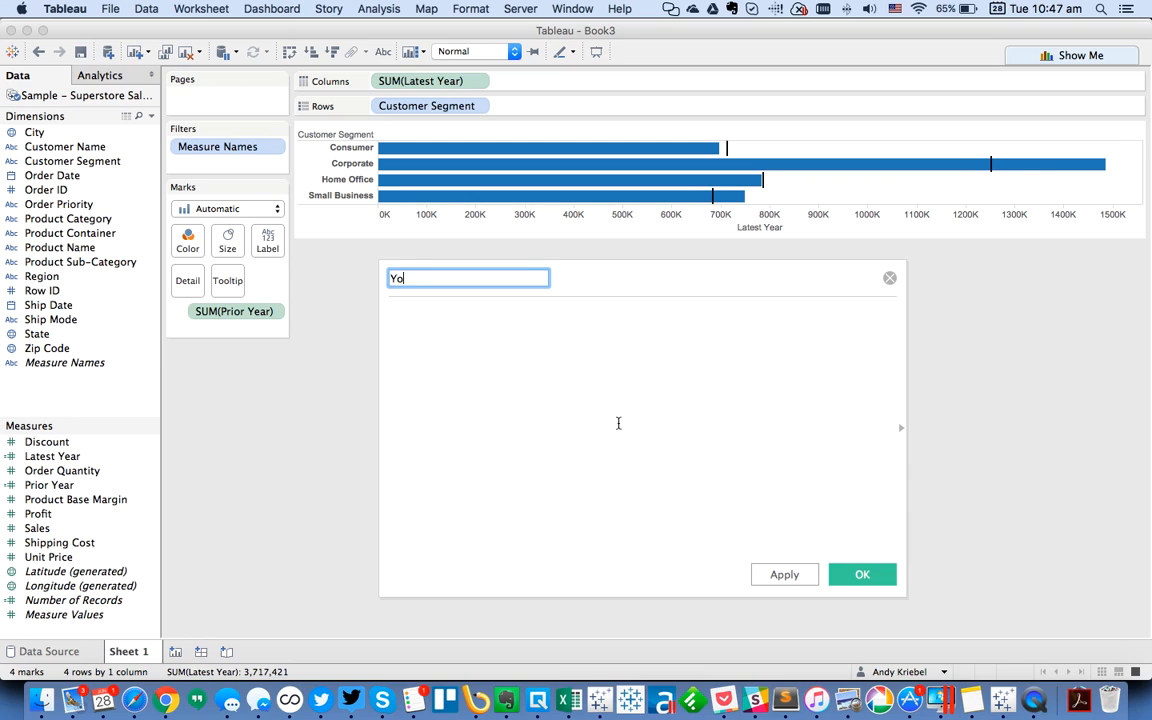
Define the YoY calculated field as SUM([Latest Year])>=SUM([Prior Year]) and save it
click(618, 423)
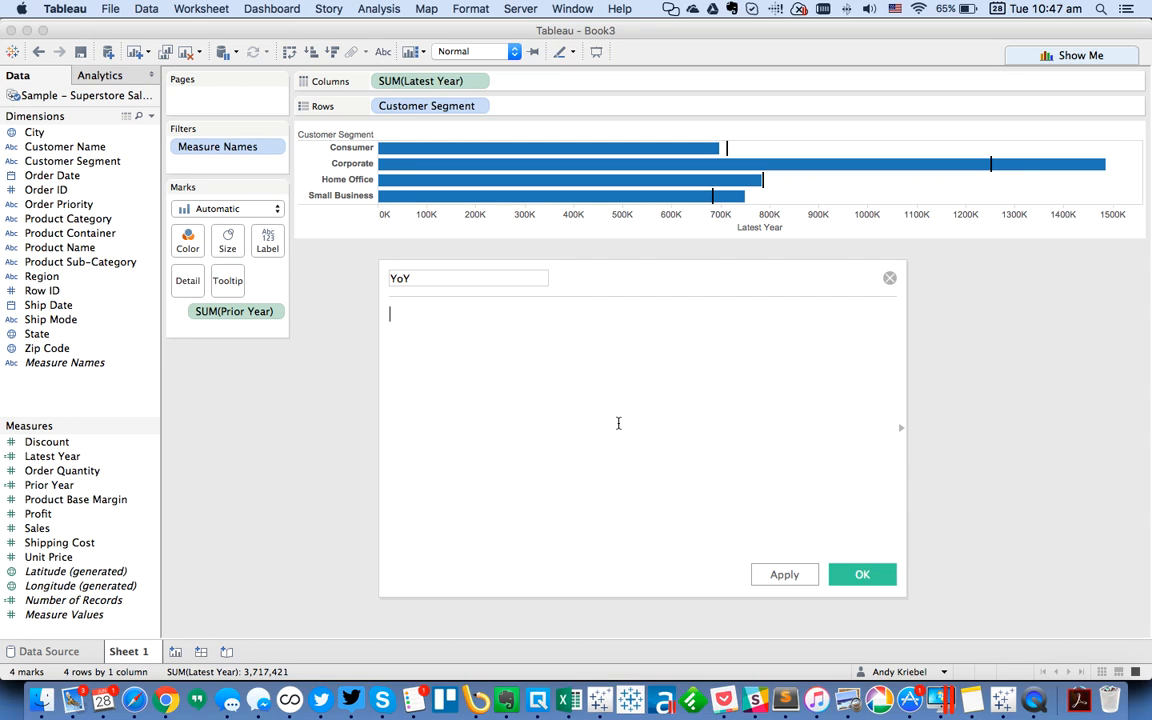
text(sum)
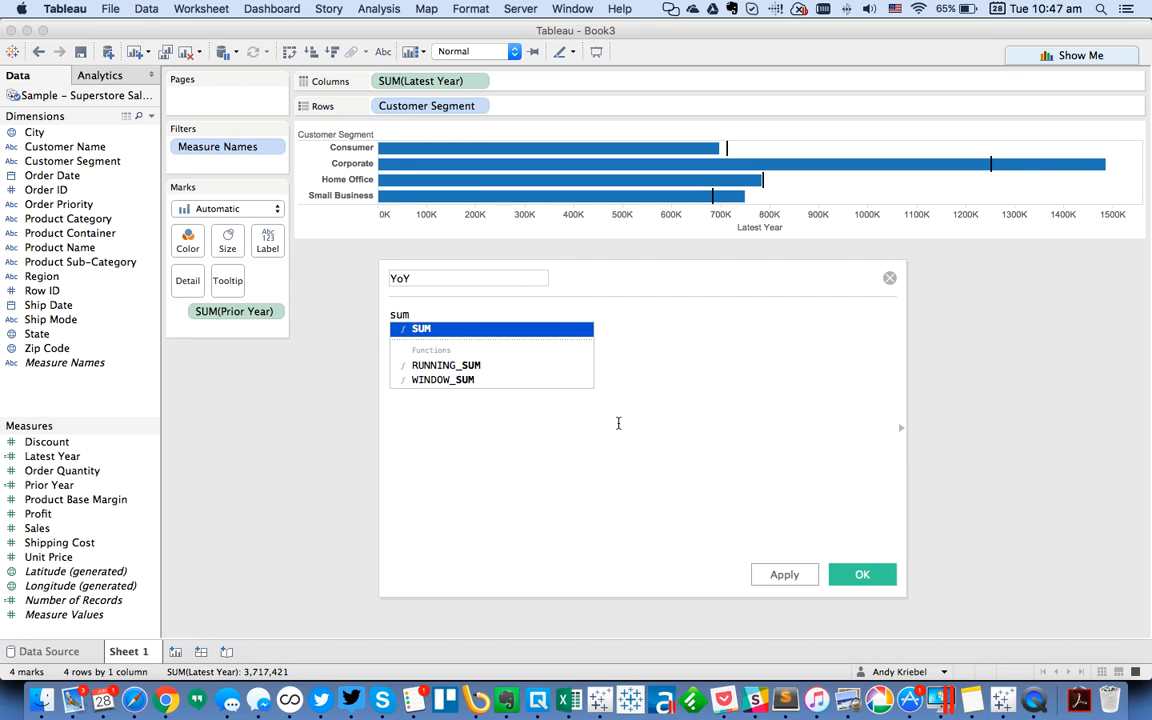
key(Return)
text(late)
key(Return)
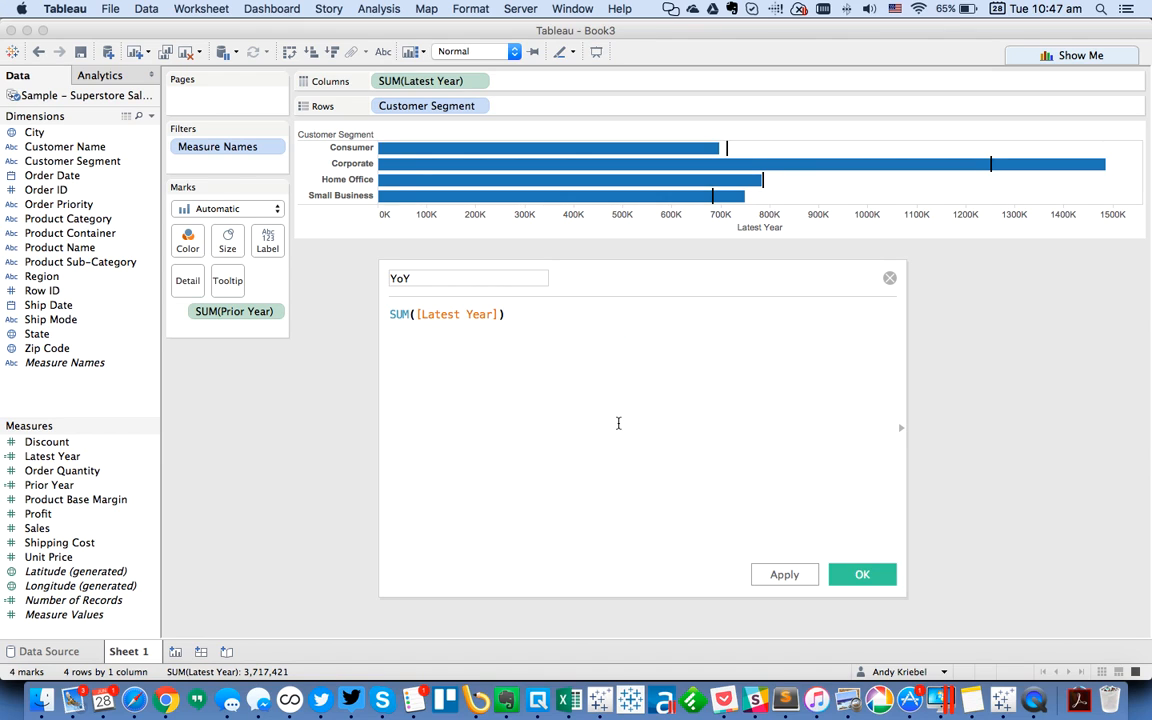
text(>=sum)
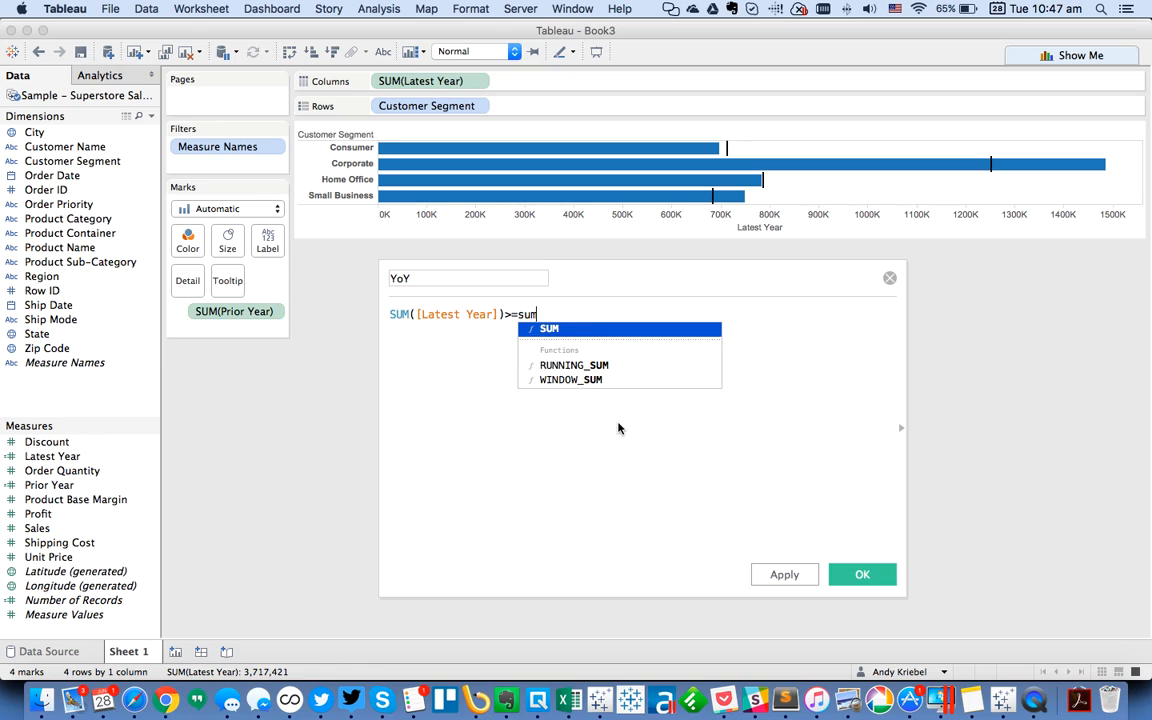
key(Return)
text(prio))
key(Return)
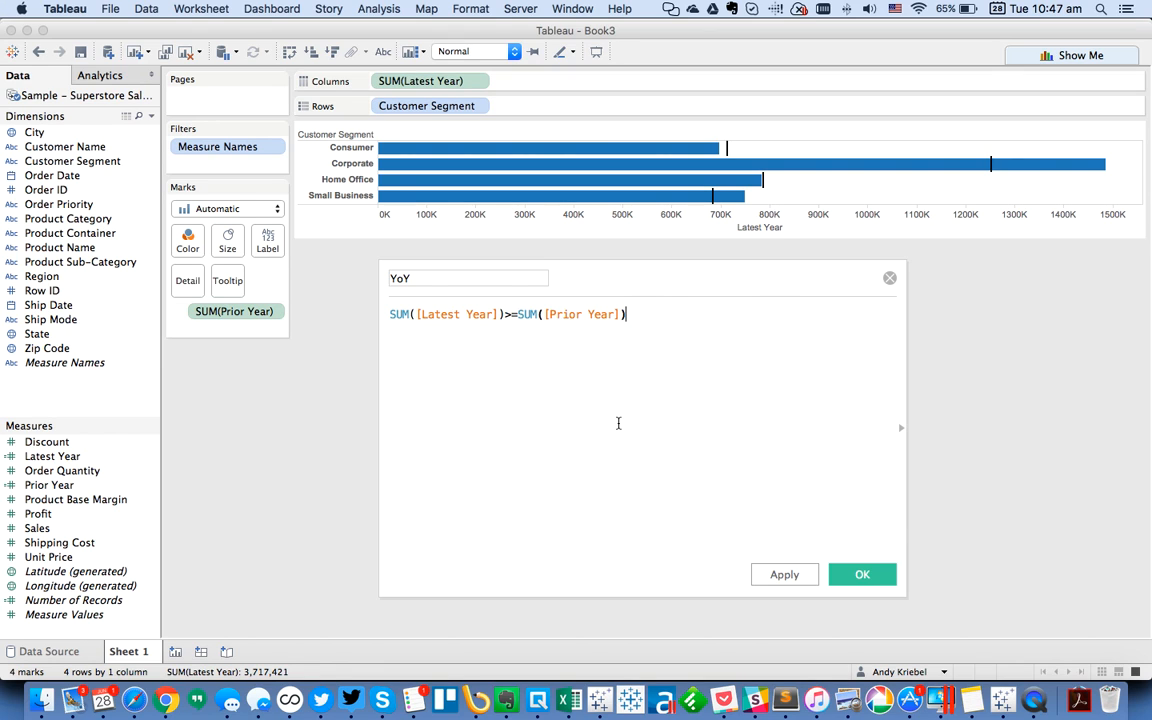
click(862, 576)
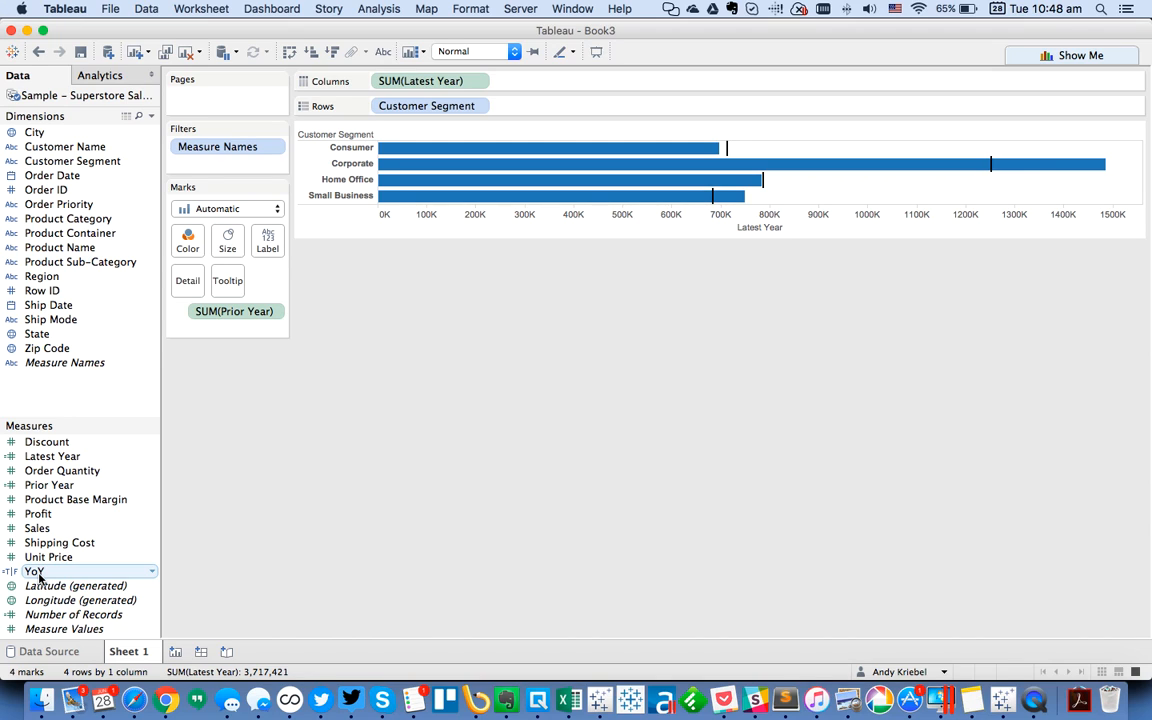
Start a new calculated field and name it Mark Position
click(151, 117)
click(127, 128)
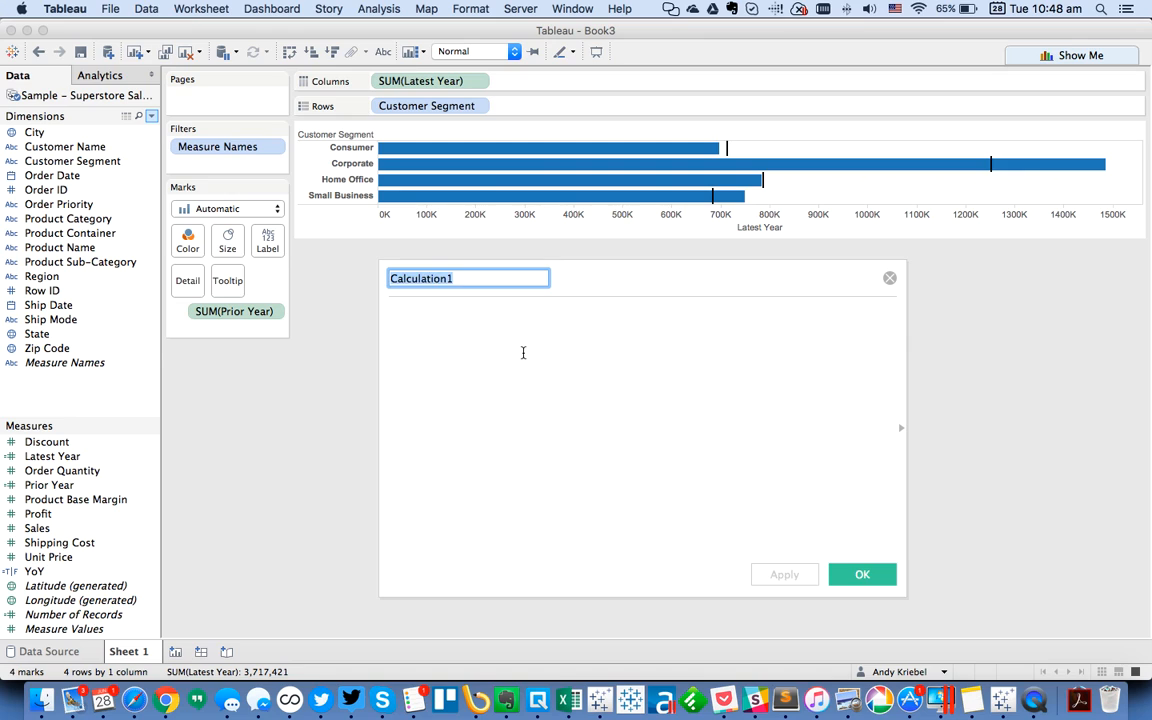
text(Mark Position)
key(Tab)
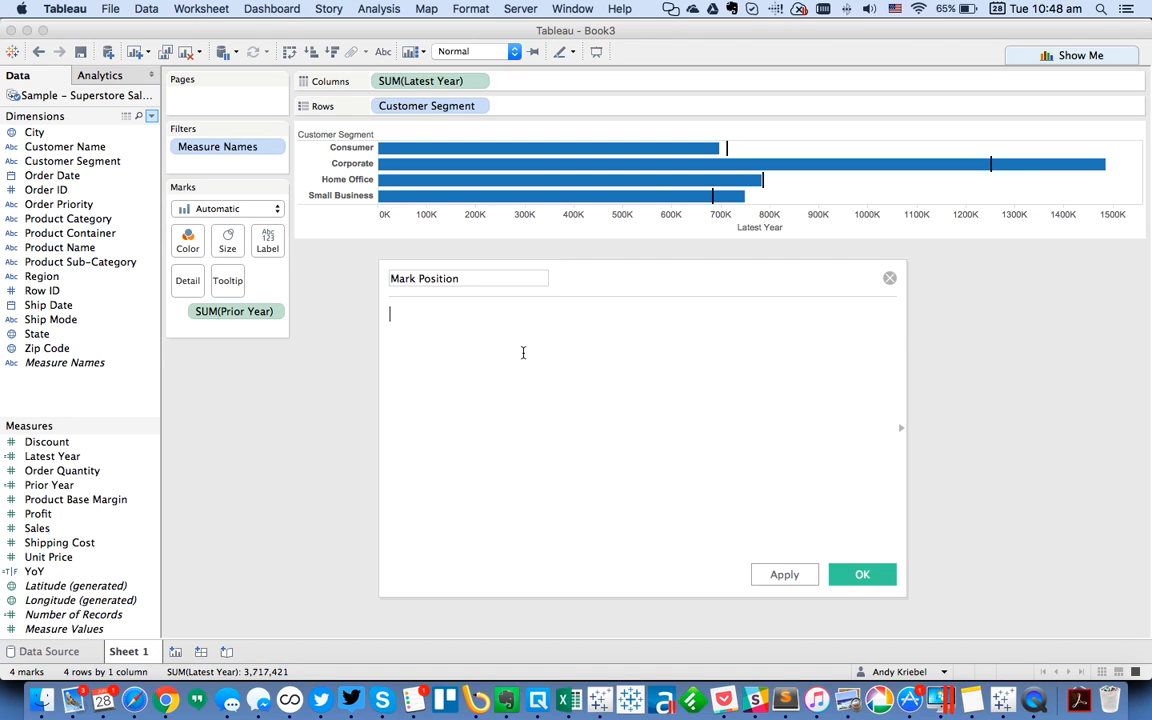
Enter AVG(-50000) as the Mark Position formula and save the field
text(A)
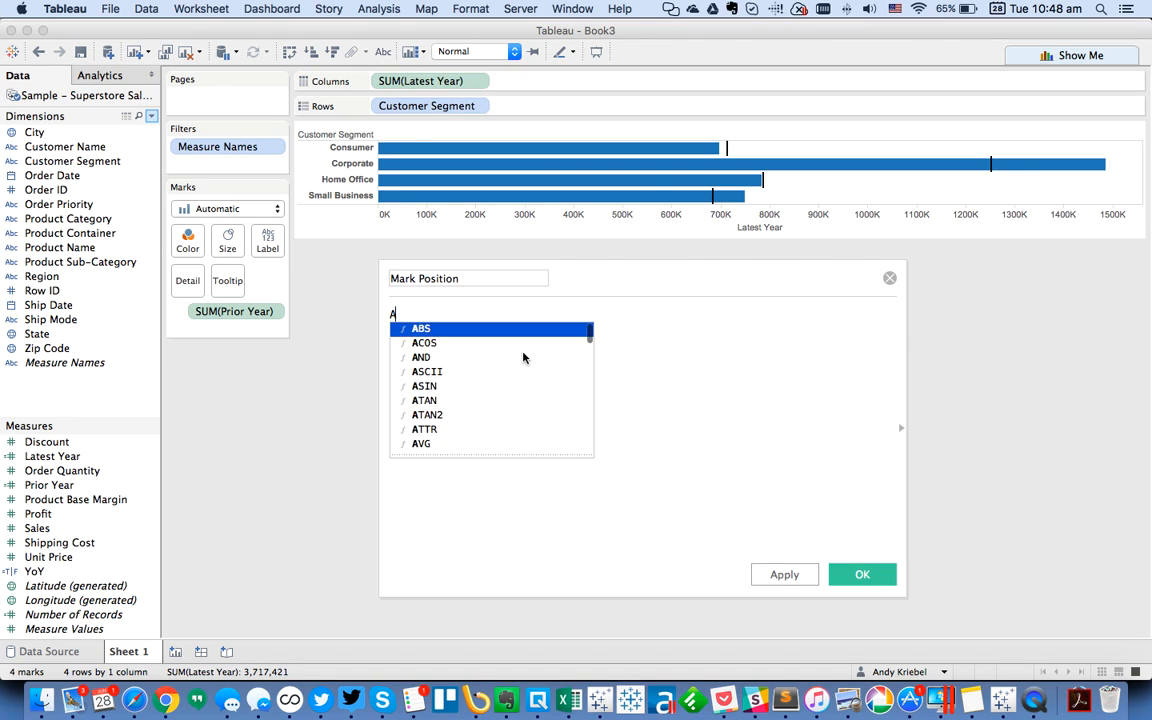
text(VG()
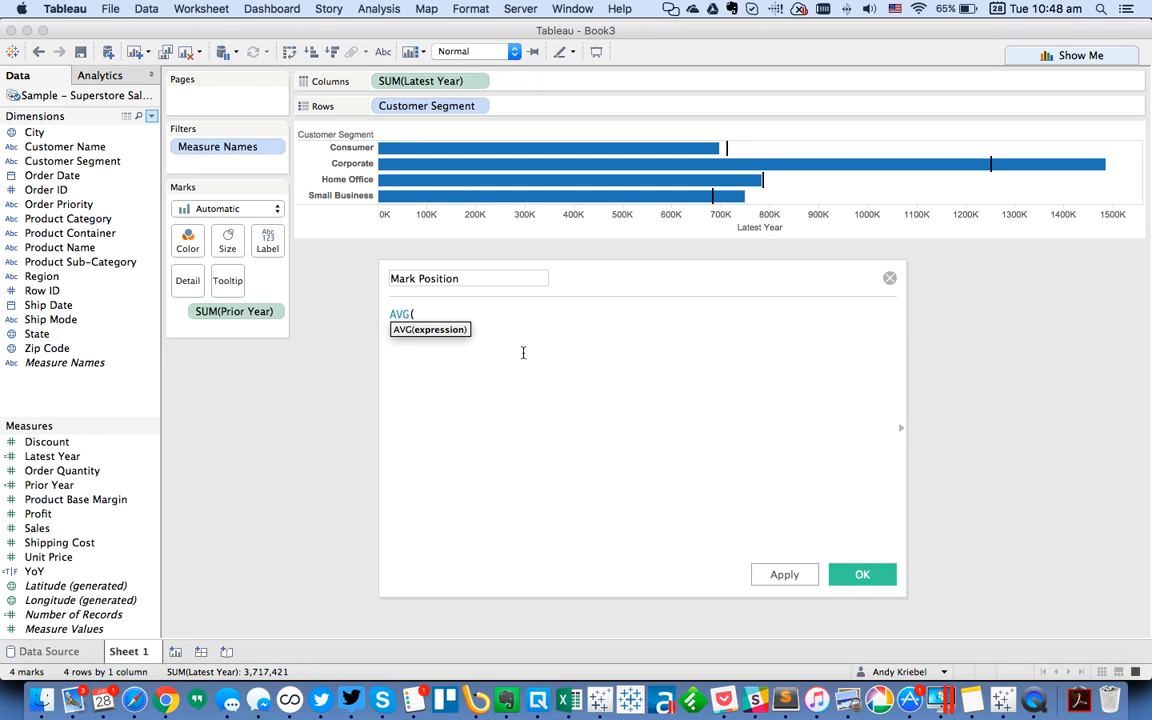
text(0)
text(-)
key(BackSpace)
key(BackSpace)
key(BackSpace)
key(BackSpace)
key(BackSpace)
text(-50000))
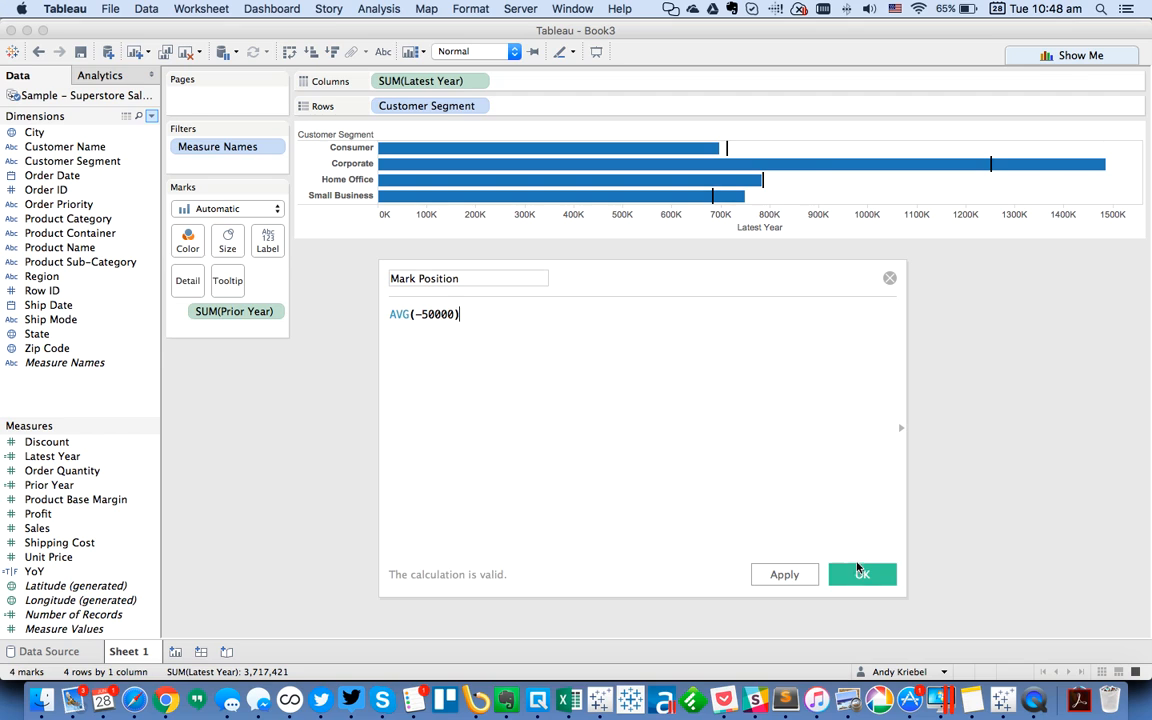
click(860, 575)
Add Mark Position to Columns after Latest Year as a dual axis and synchronize the two axes
drag(64, 460, 514, 90)
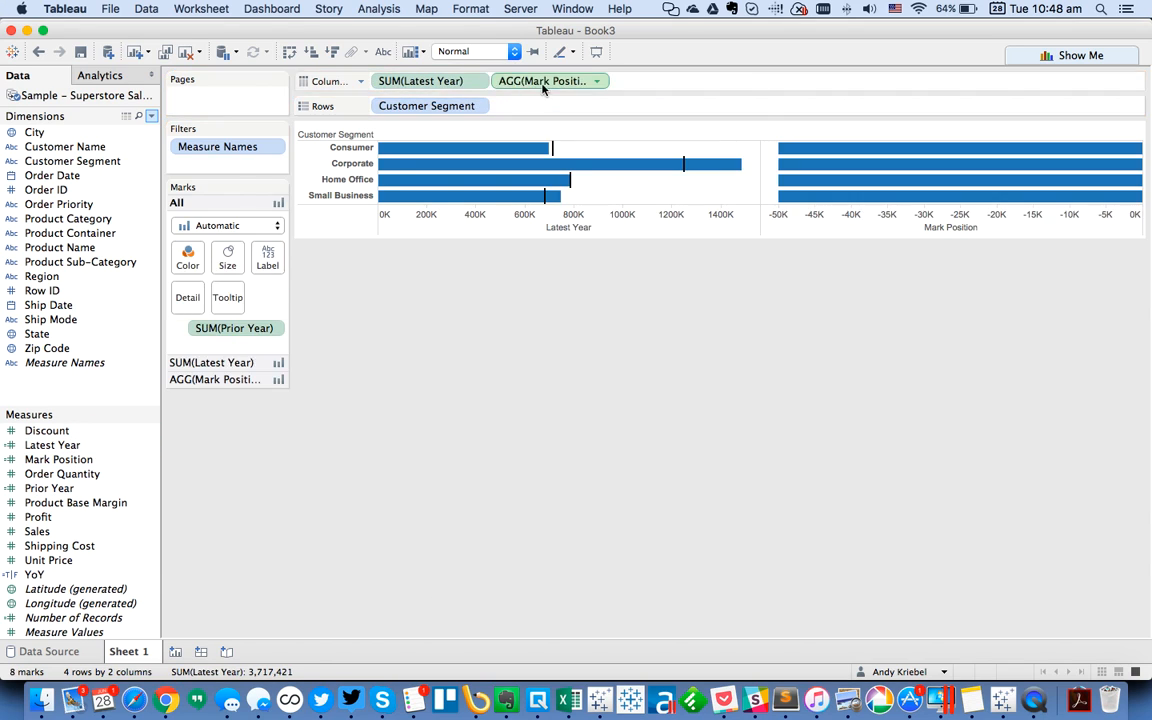
click(597, 85)
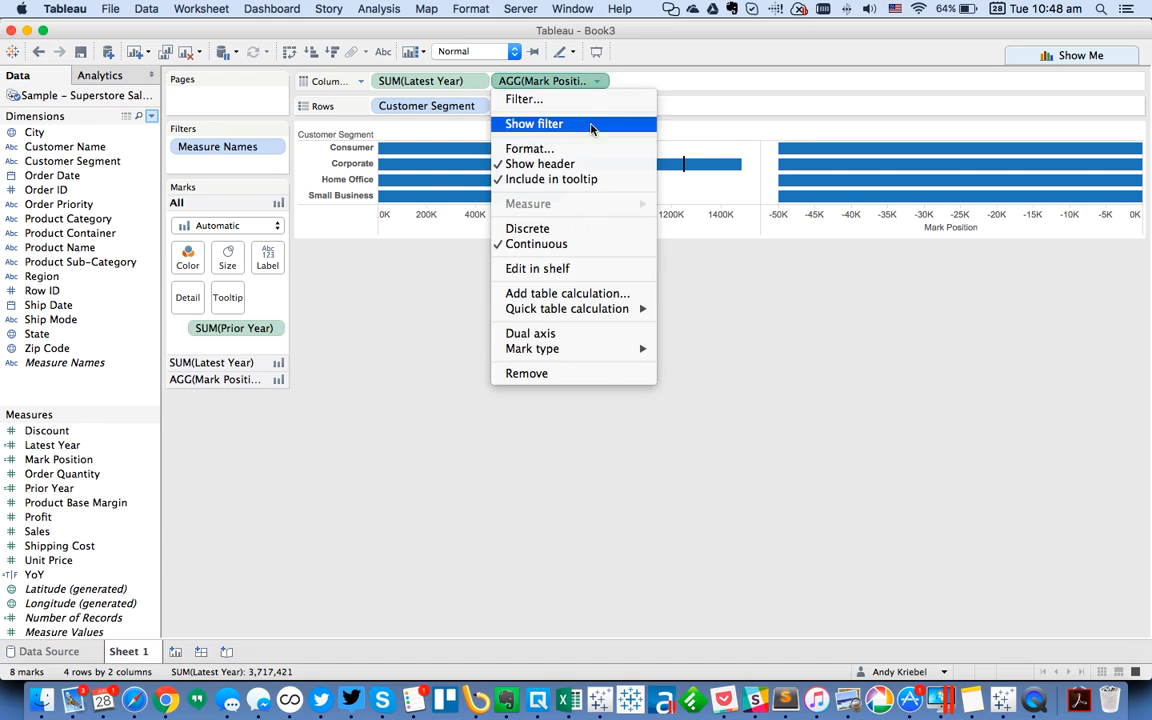
click(556, 334)
right_click(557, 145)
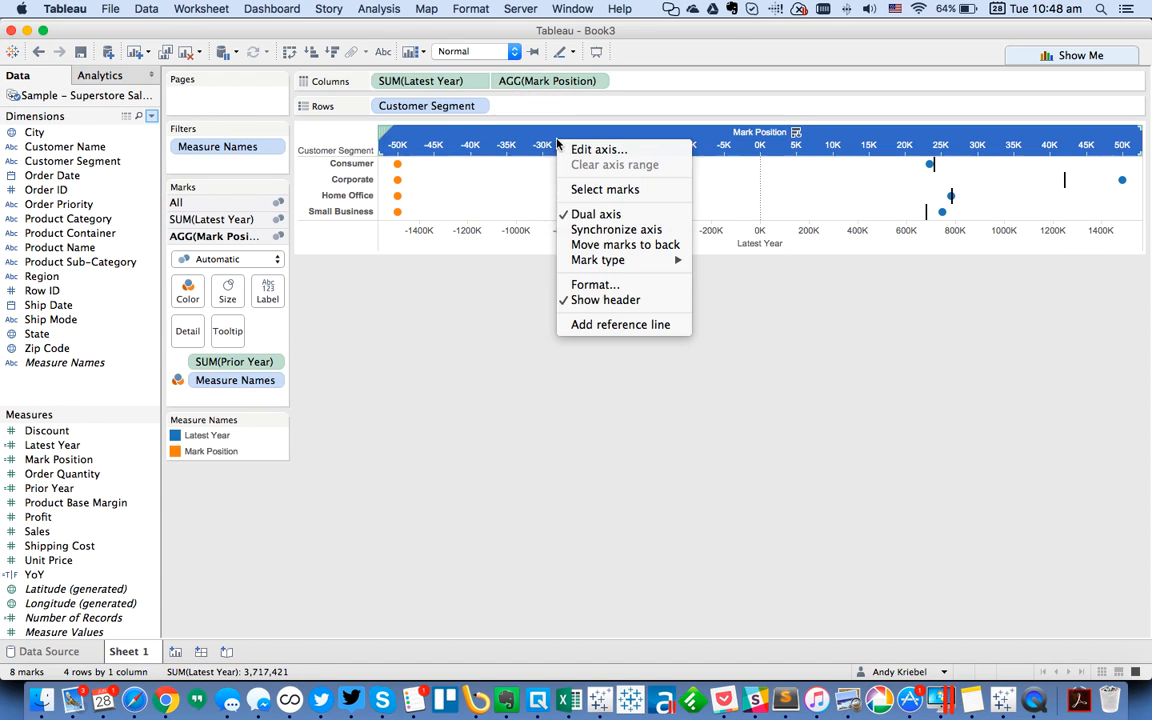
click(560, 207)
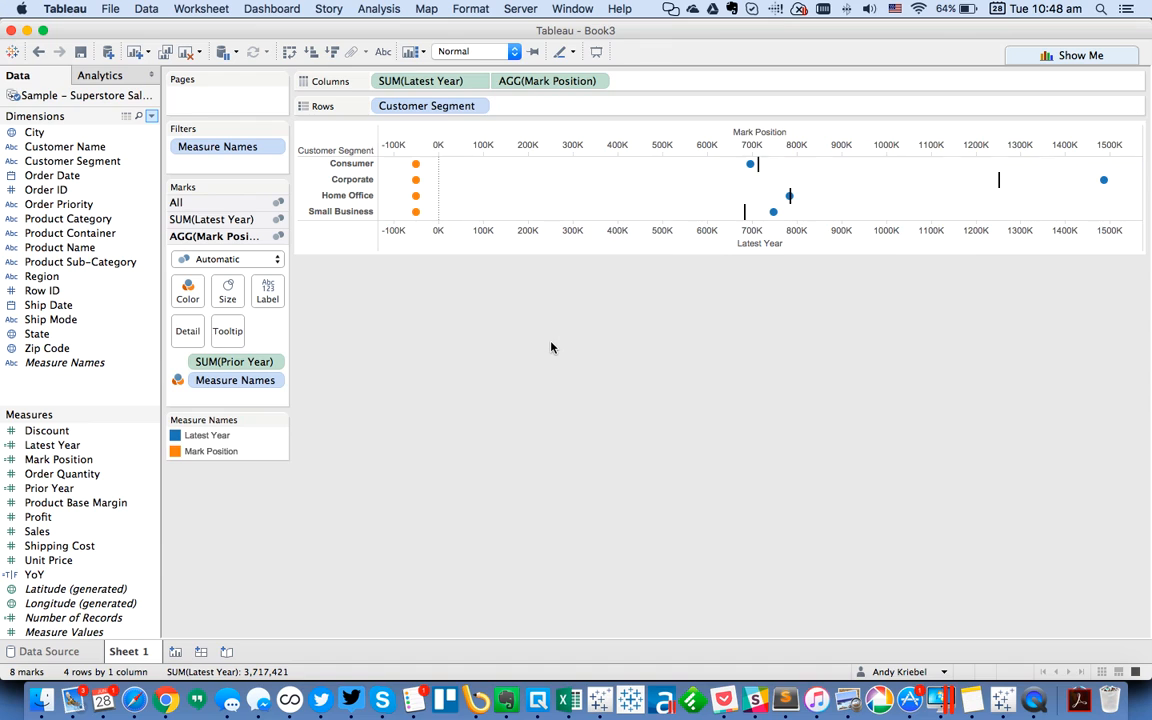
Set the Latest Year marks to Bar and remove Measure Names from the color of all marks
click(211, 222)
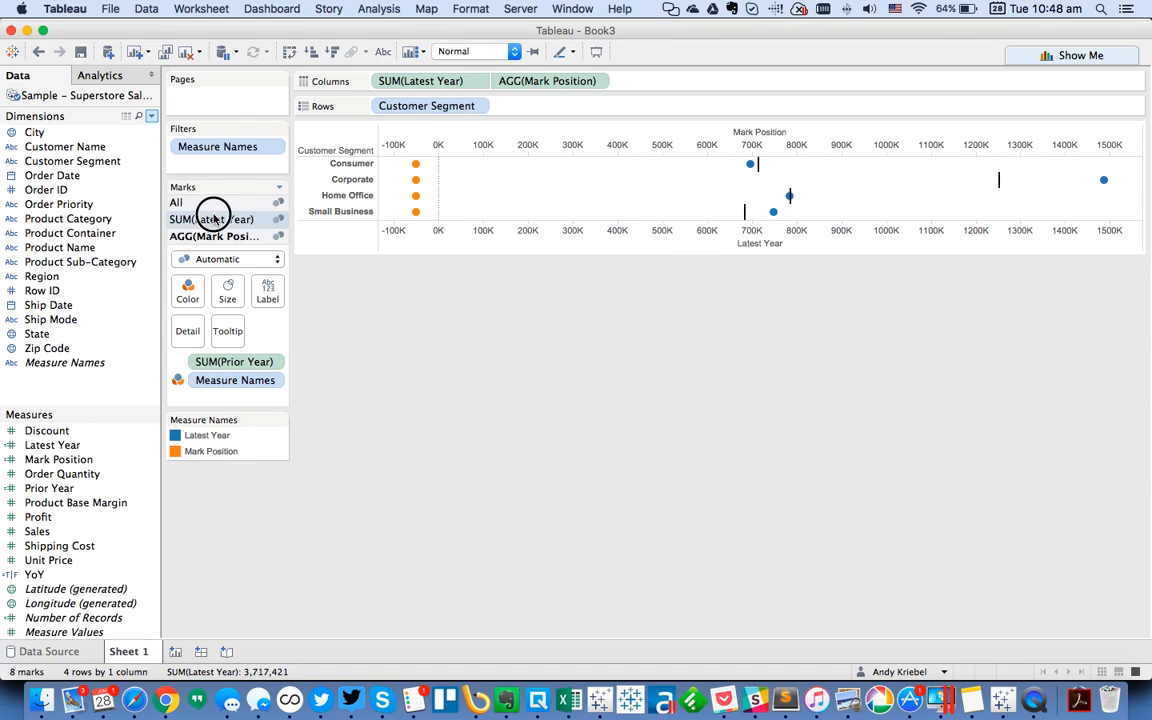
click(236, 244)
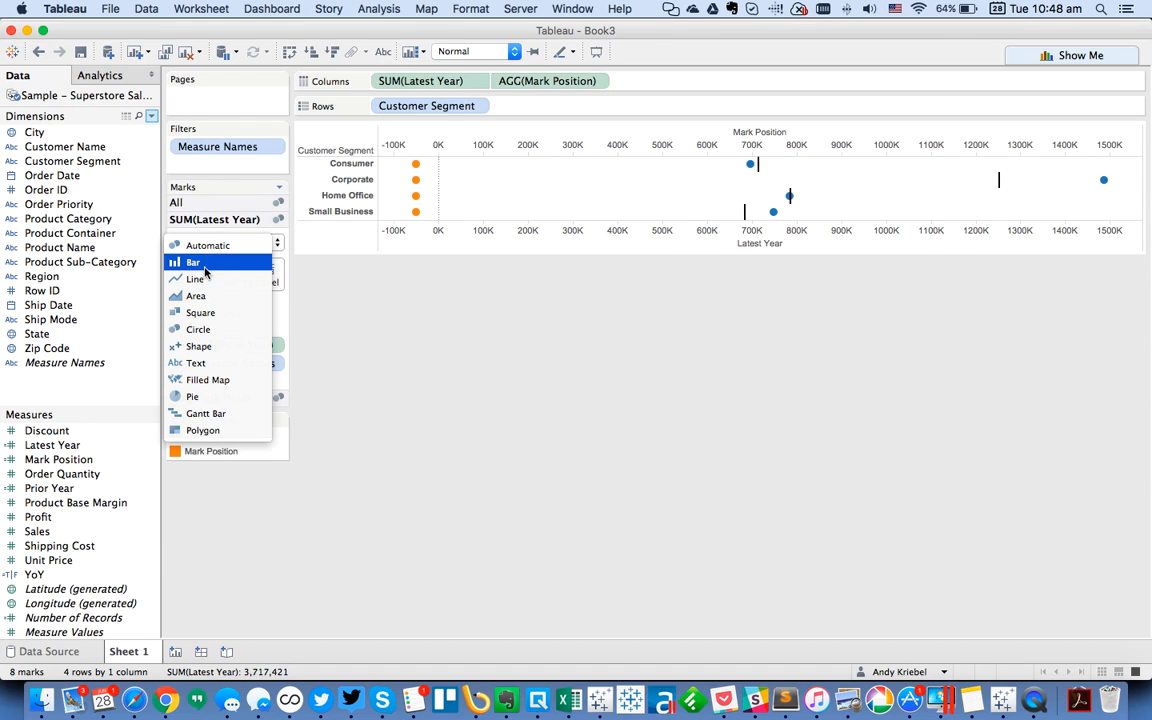
click(204, 266)
click(176, 202)
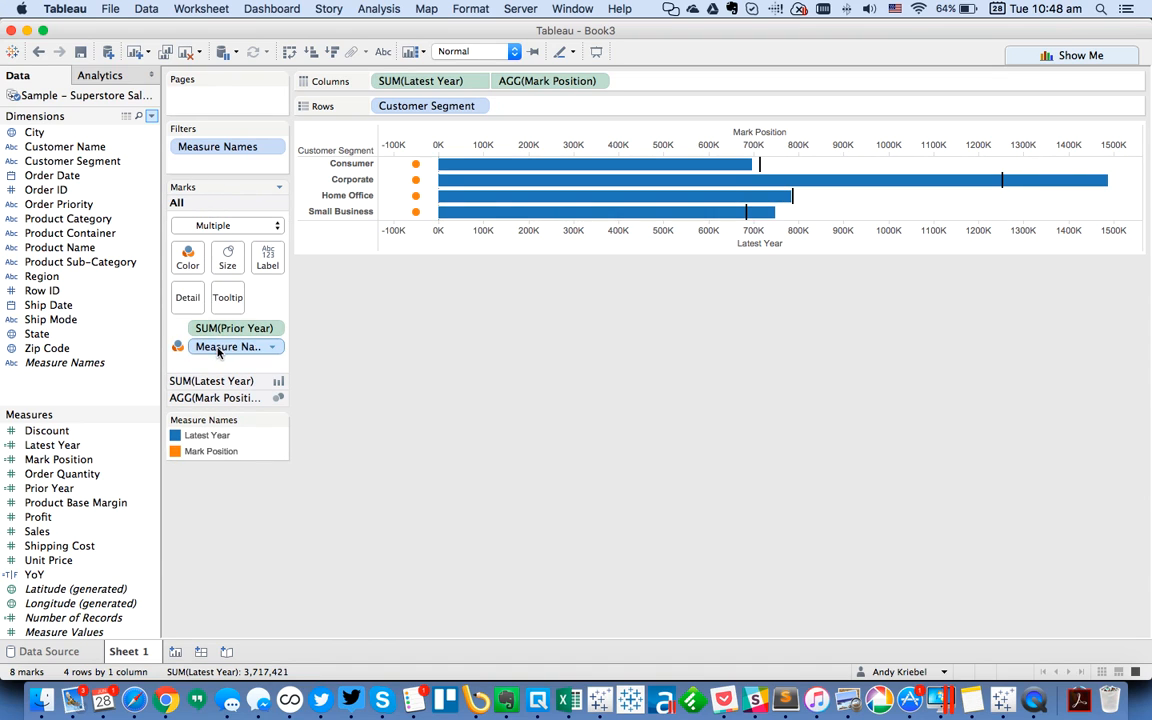
drag(218, 347, 484, 396)
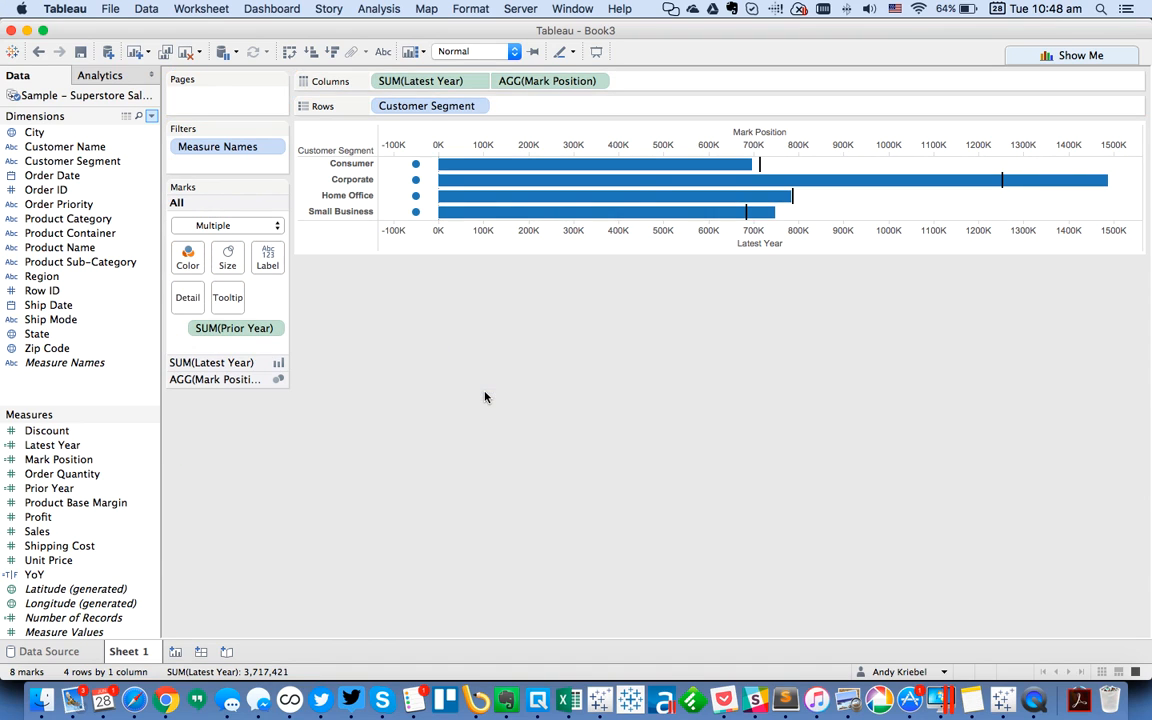
Set the Mark Position marks to Shape and assign the YoY field to their shape
click(524, 84)
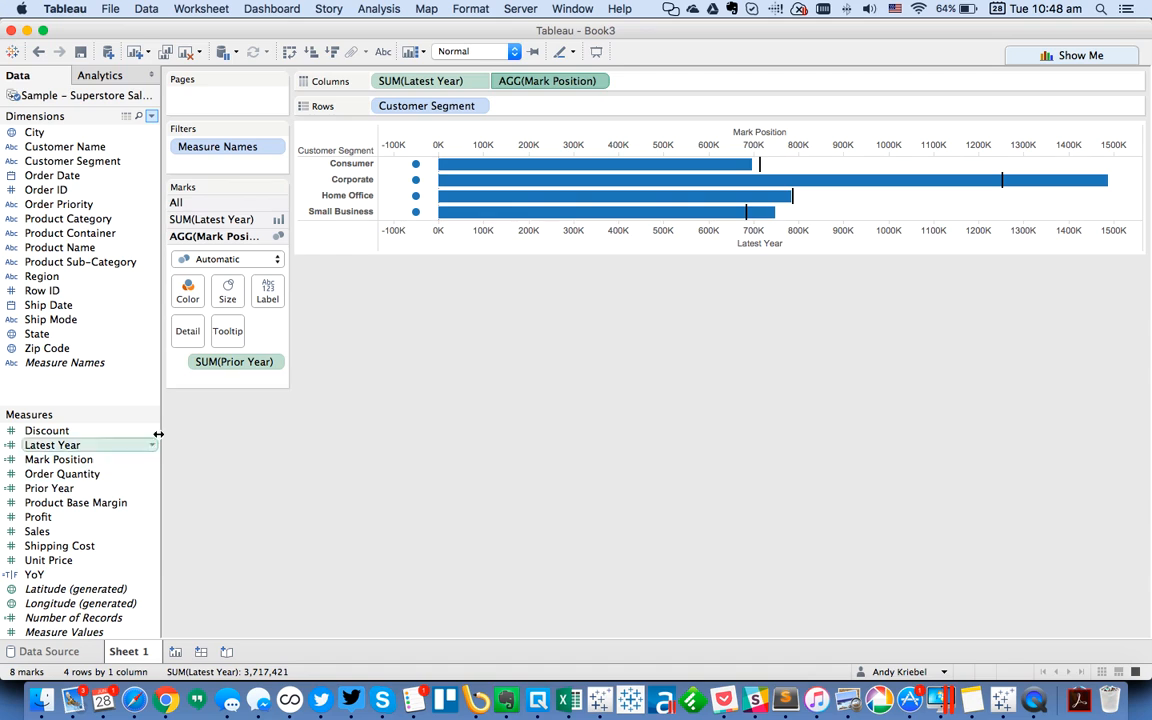
click(206, 259)
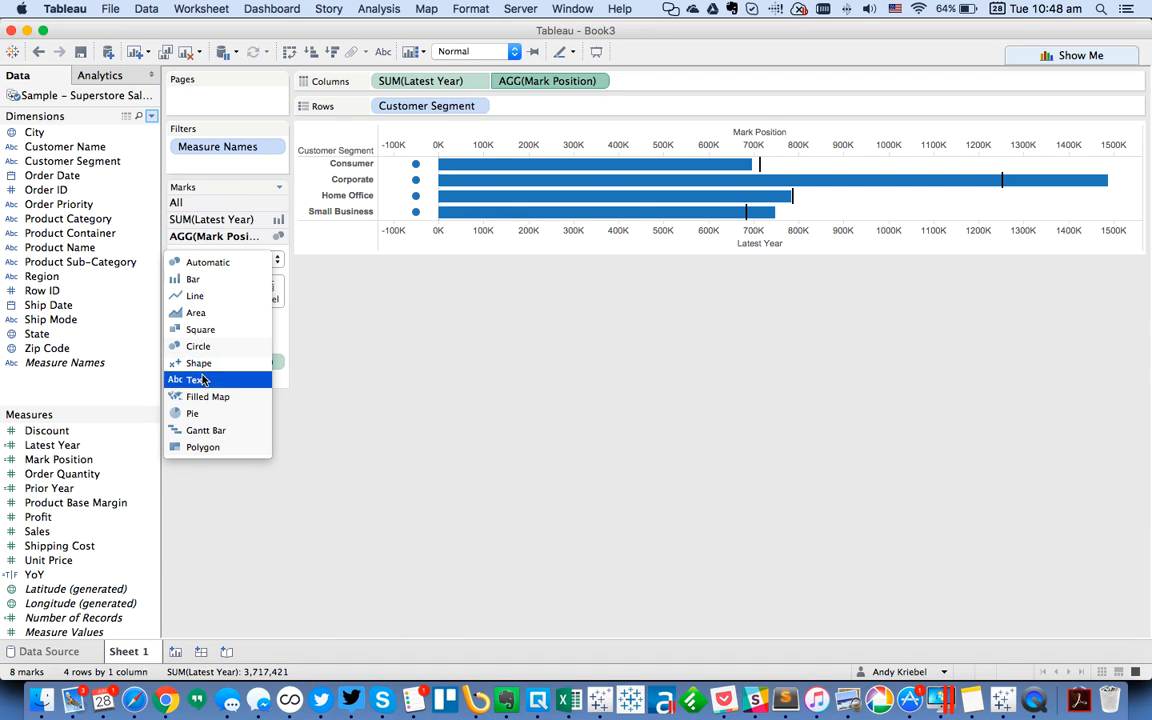
click(200, 363)
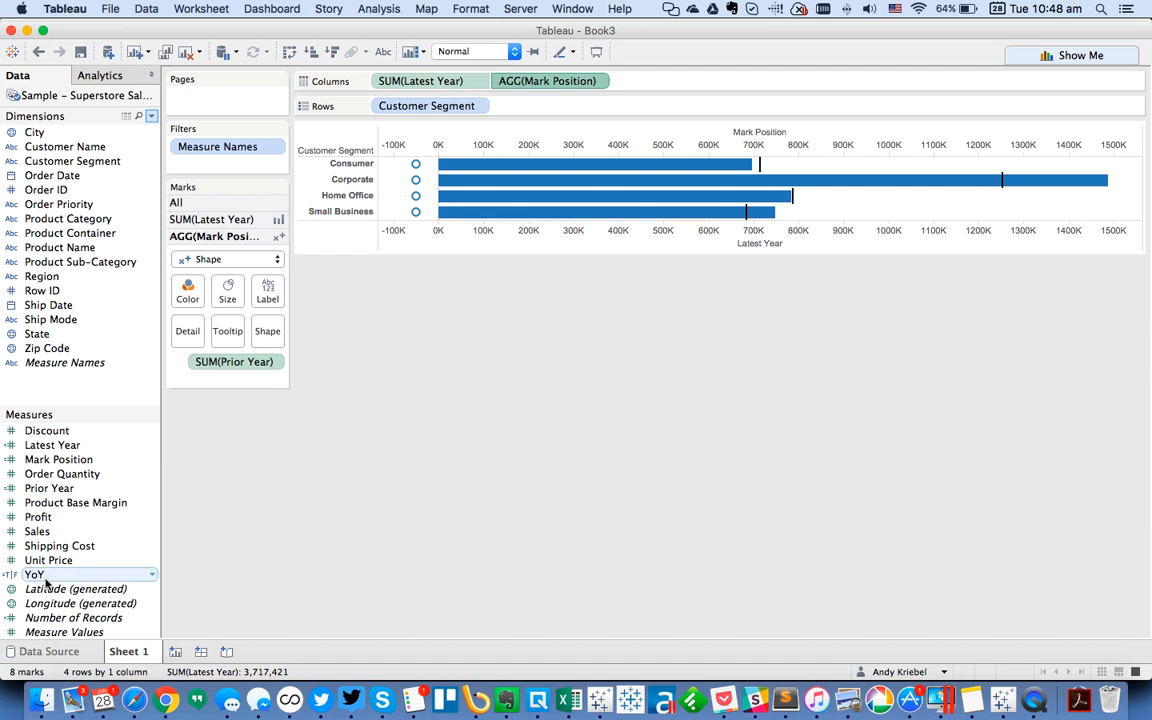
drag(45, 582, 270, 339)
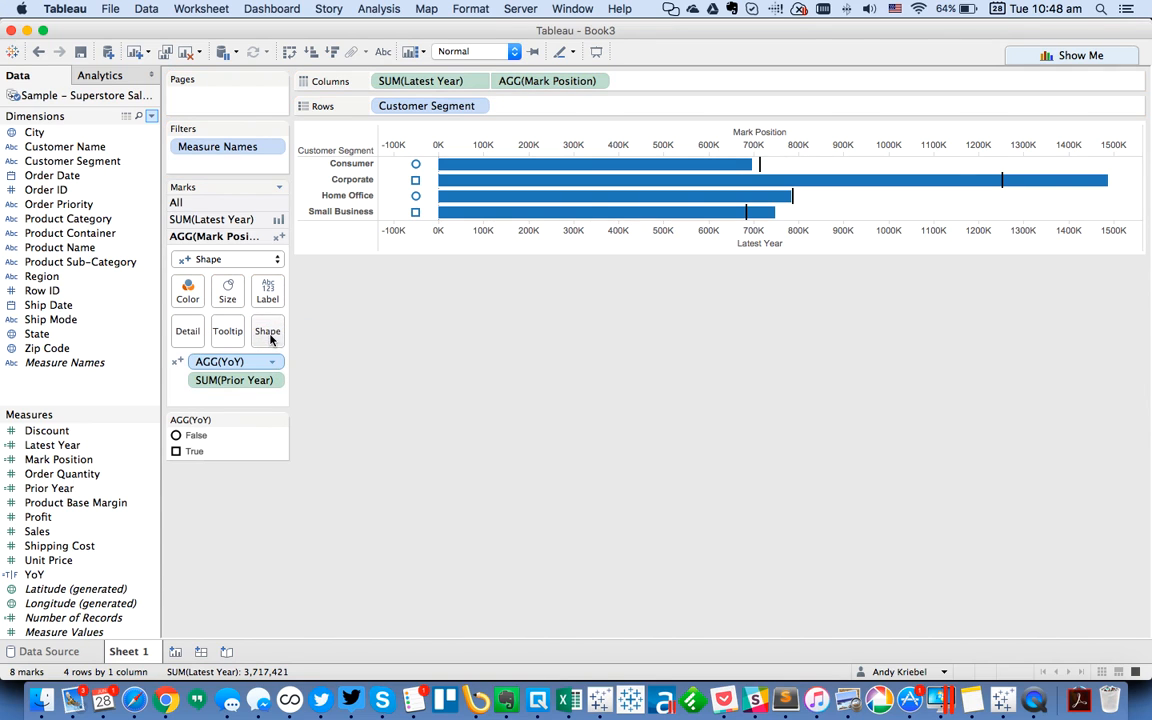
Assign the solid down arrow from the Icons shape palette to the False value of YoY
double_click(236, 452)
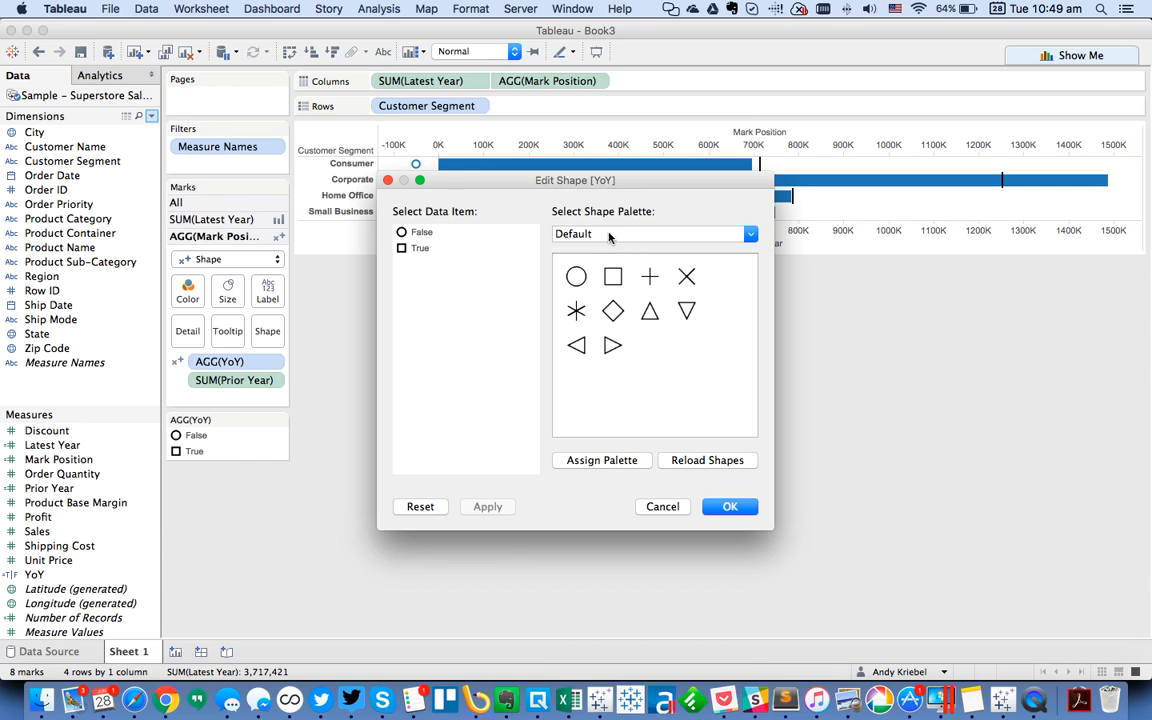
click(610, 238)
click(610, 238)
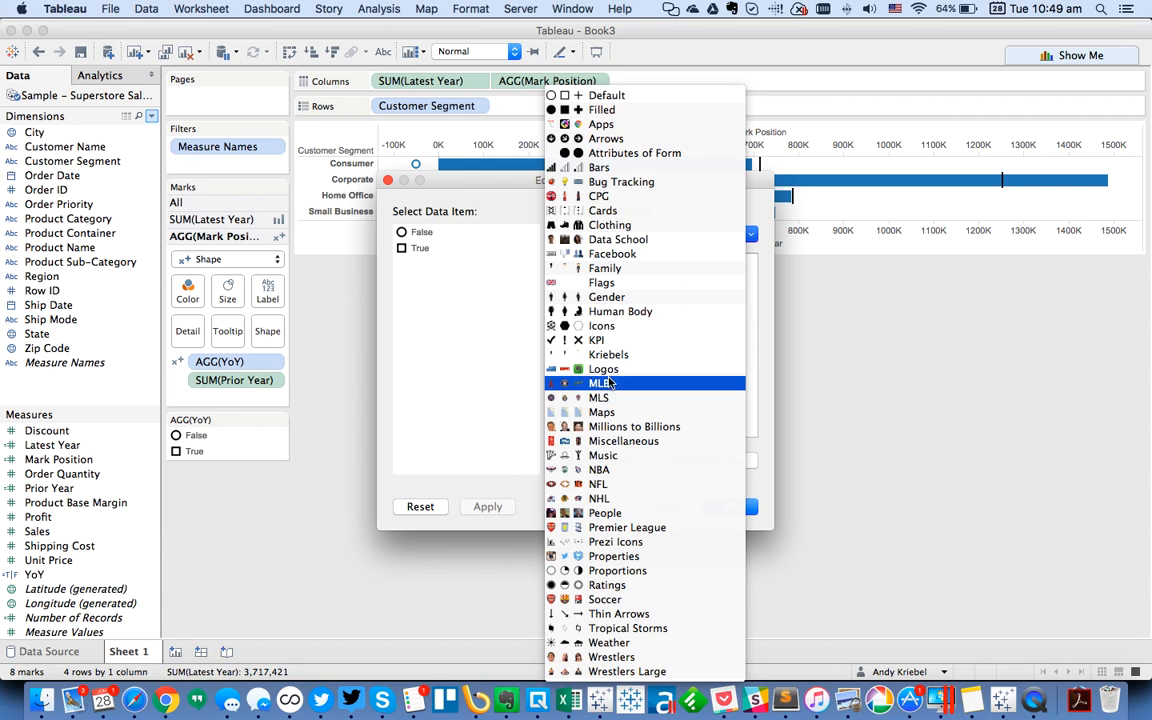
click(601, 326)
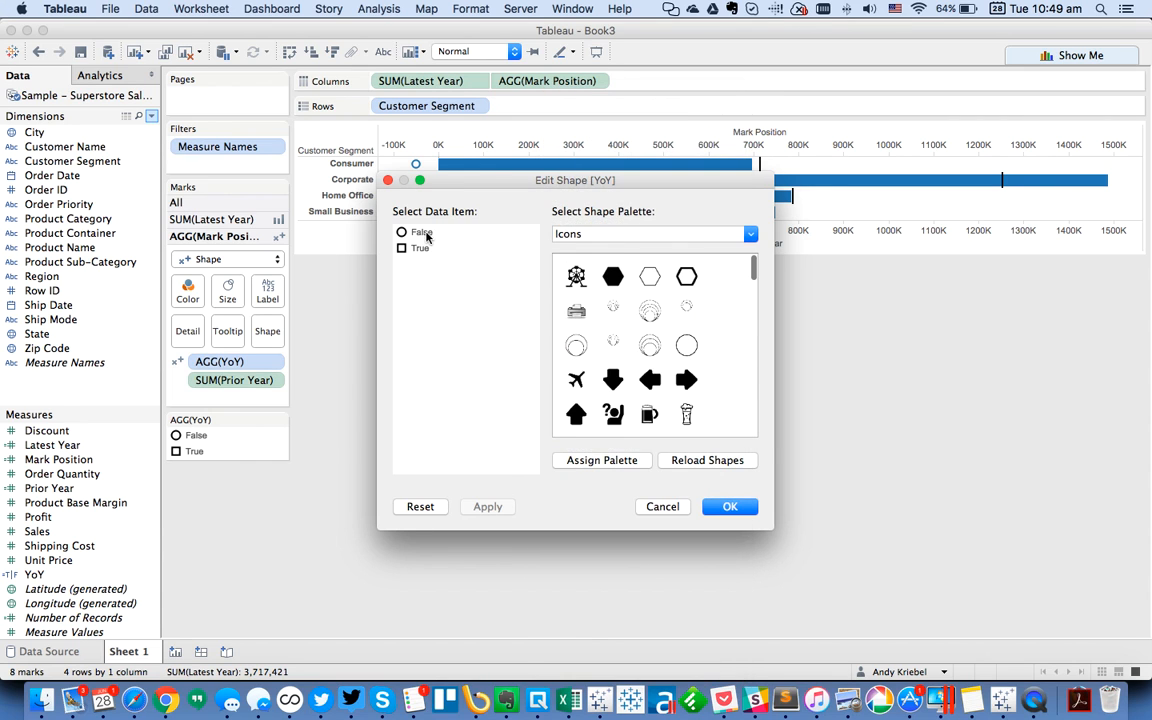
click(422, 233)
click(613, 379)
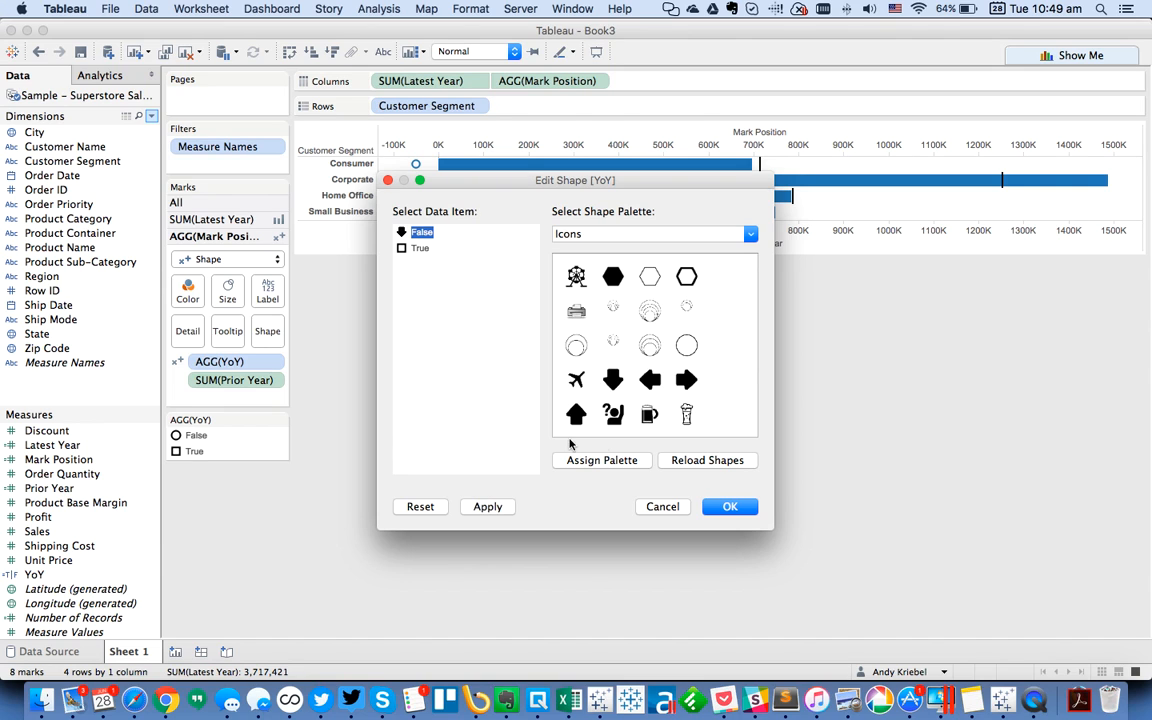
click(730, 506)
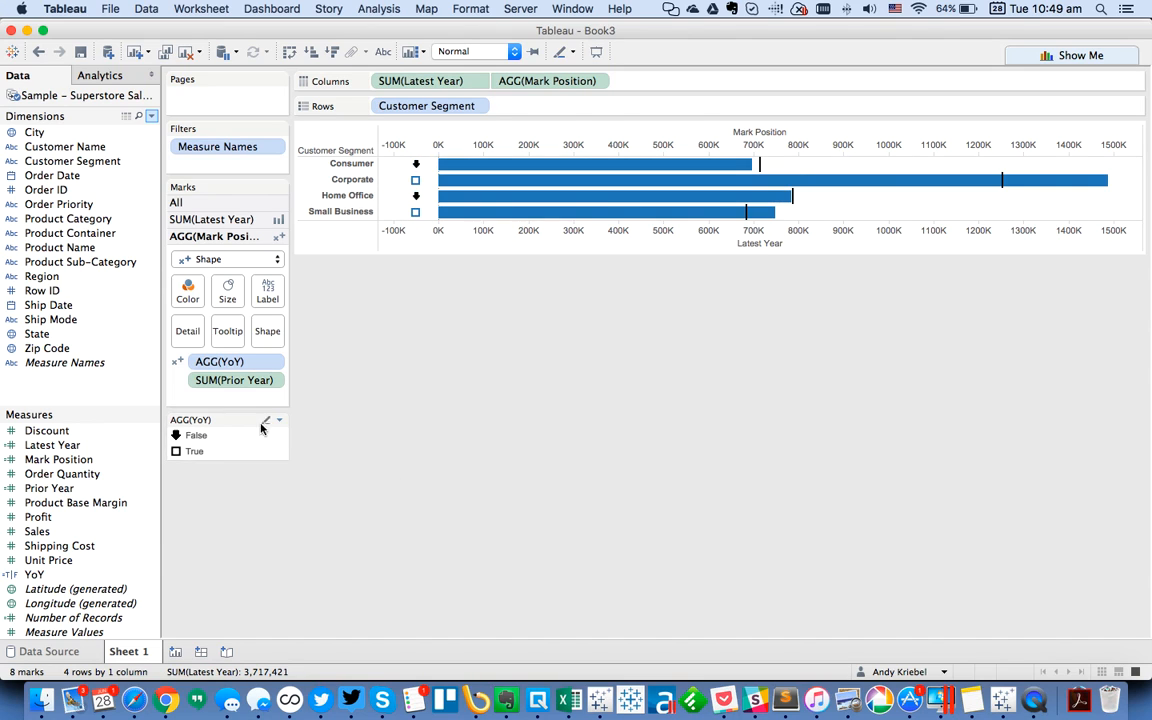
Hide the True value of YoY through the shape legend
click(192, 453)
right_click(192, 453)
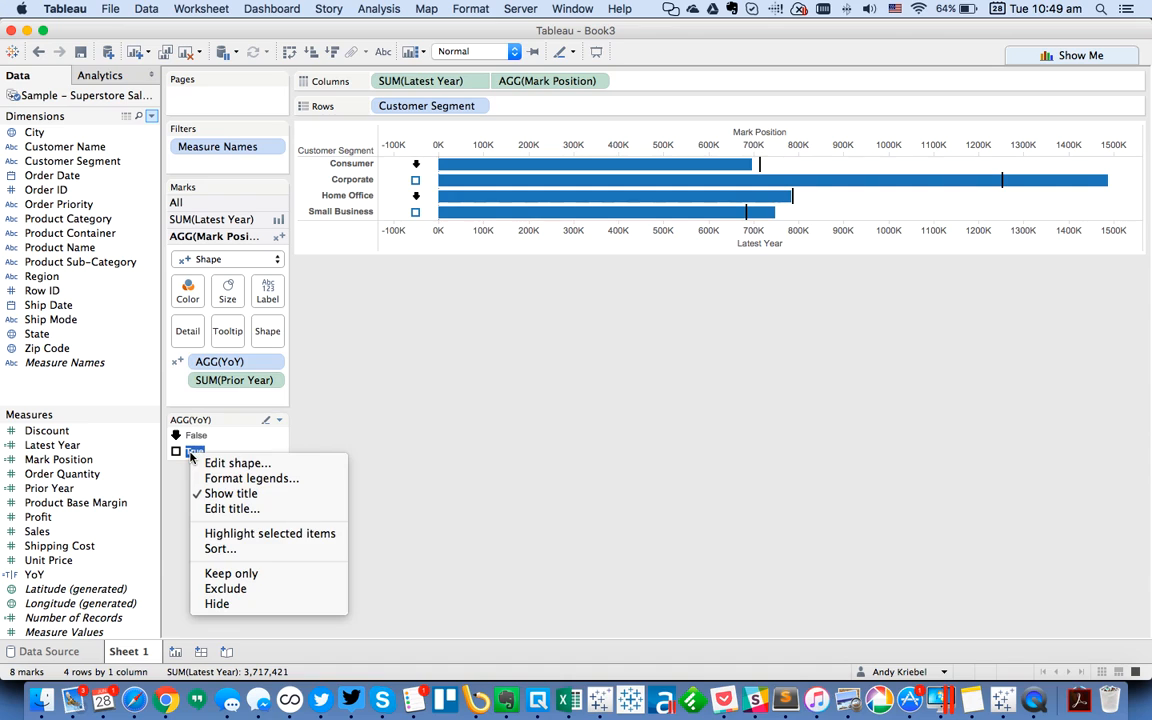
click(218, 604)
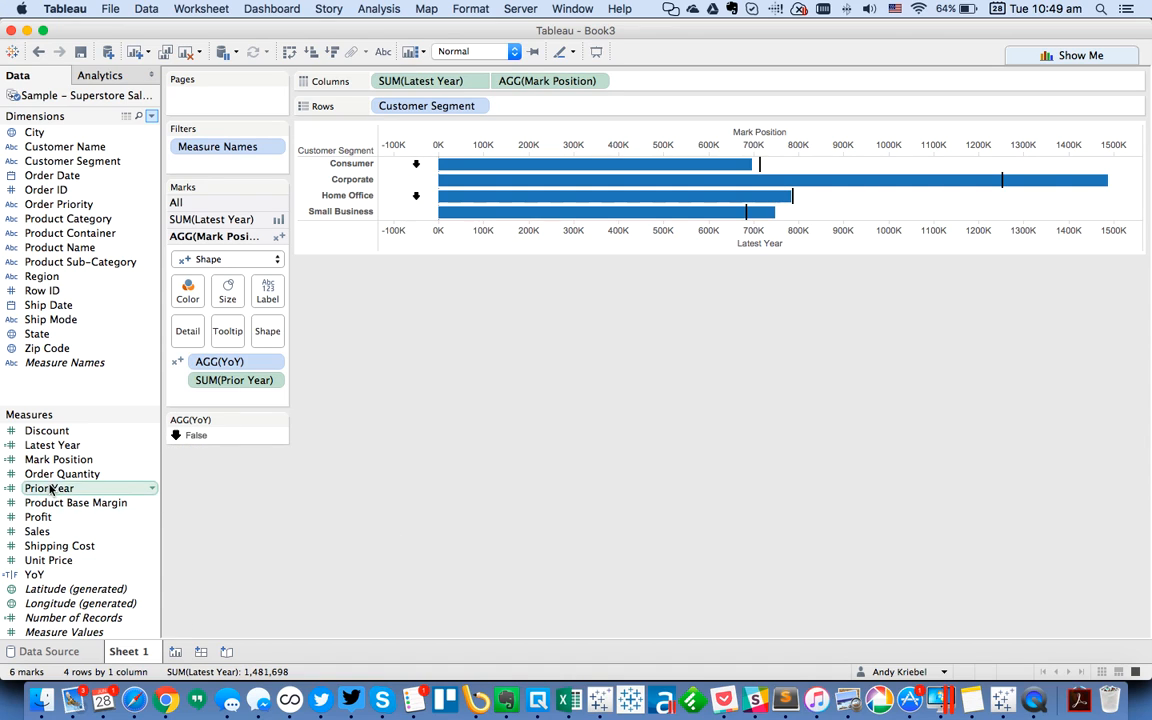
Color the Mark Position marks by YoY and assign red to the False value
click(48, 574)
drag(48, 574, 187, 290)
double_click(232, 494)
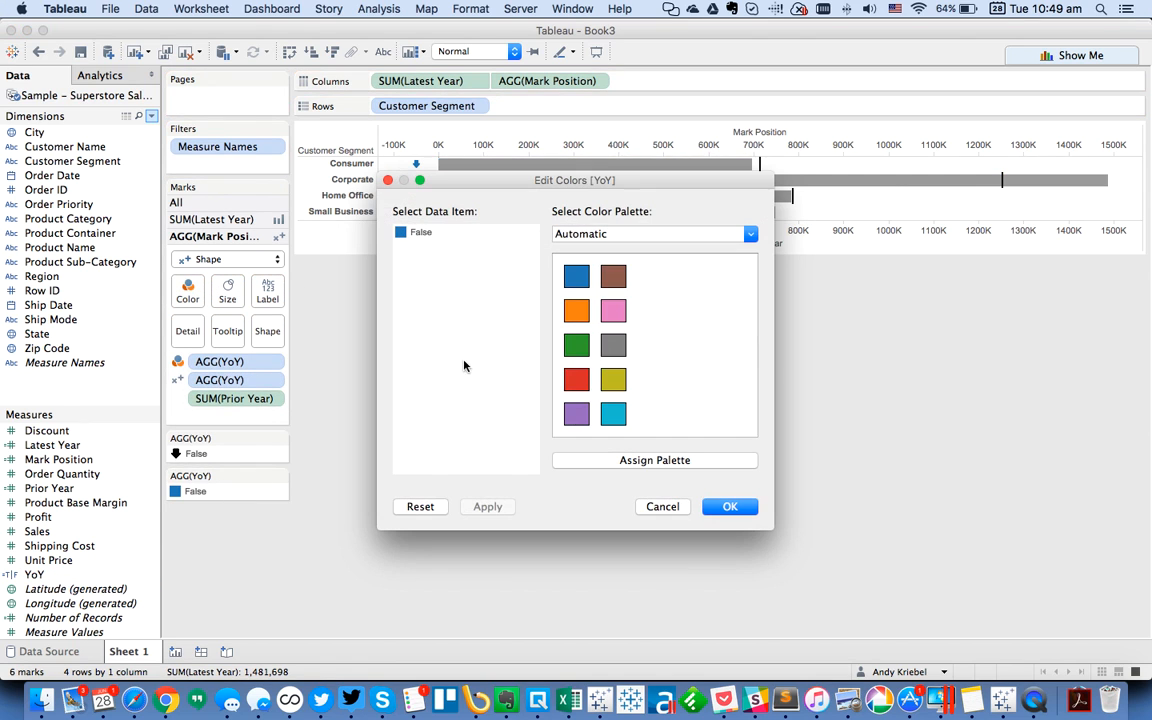
click(576, 379)
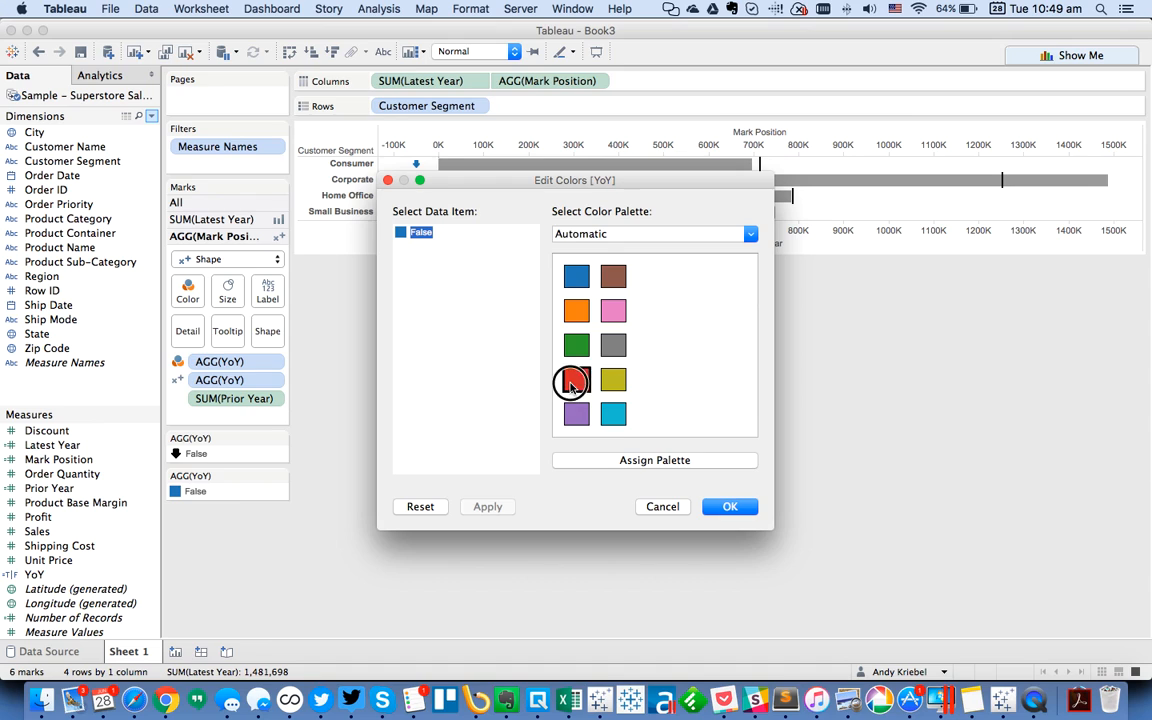
click(726, 507)
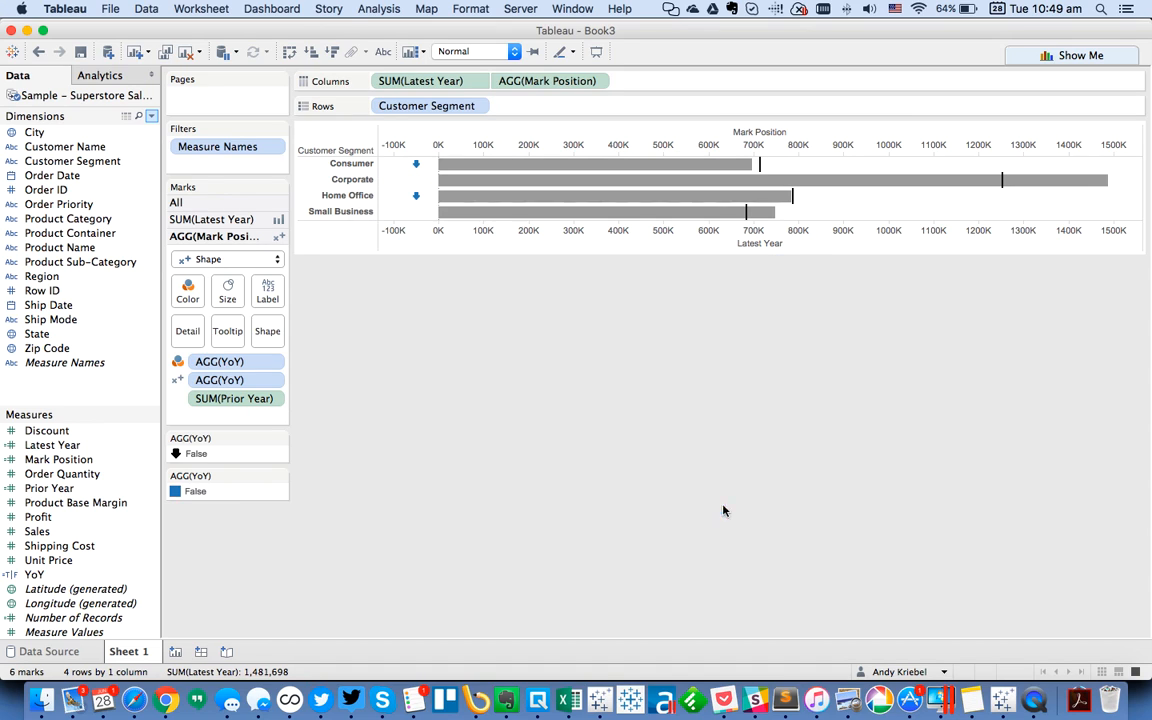
Increase the size of the Mark Position arrows slightly
click(227, 292)
drag(257, 331, 274, 334)
click(383, 501)
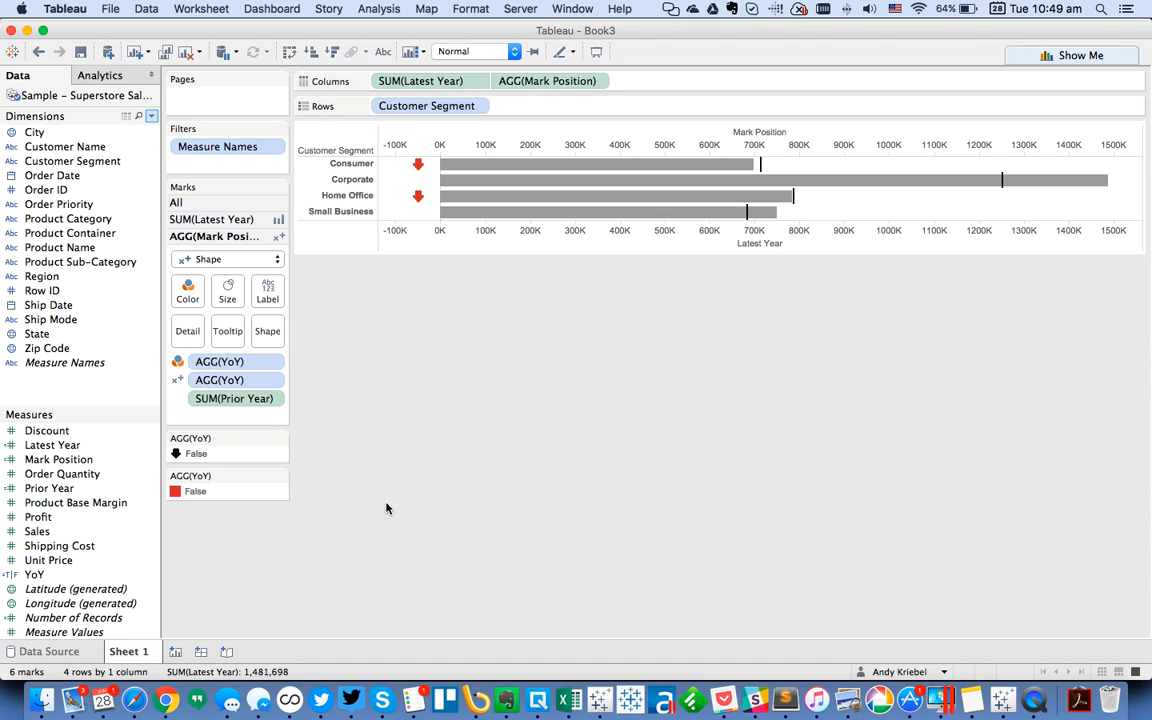
Hide the header of the Mark Position axis above the bars
right_click(558, 139)
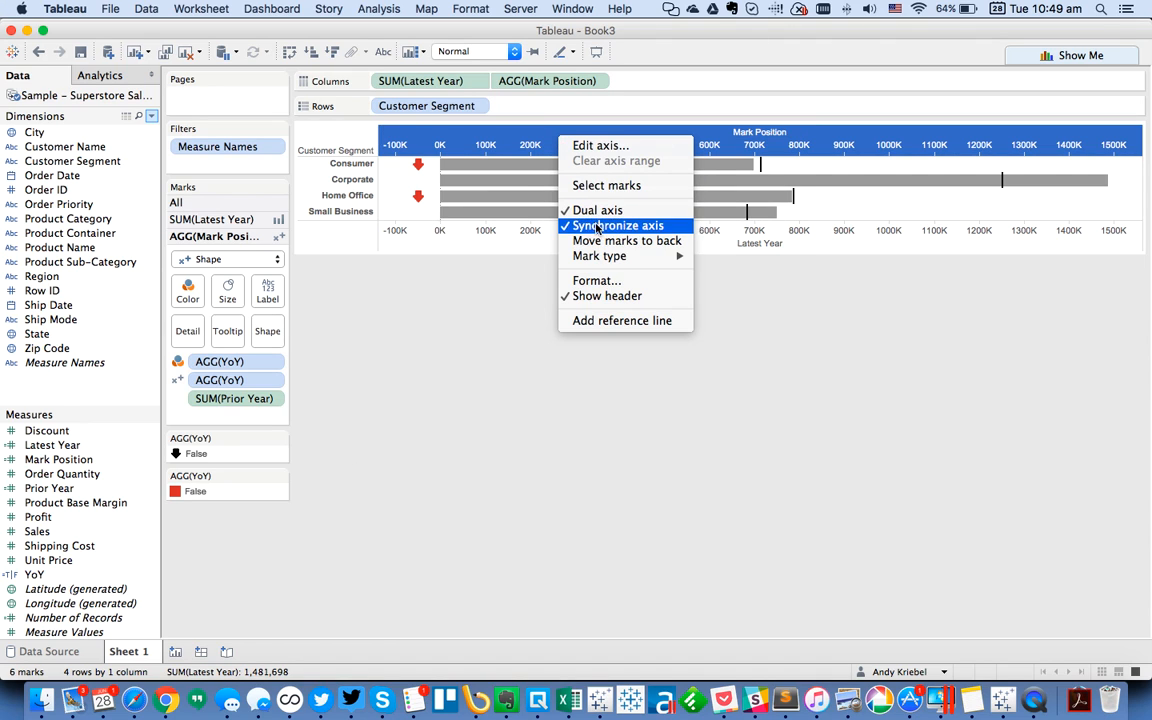
click(602, 297)
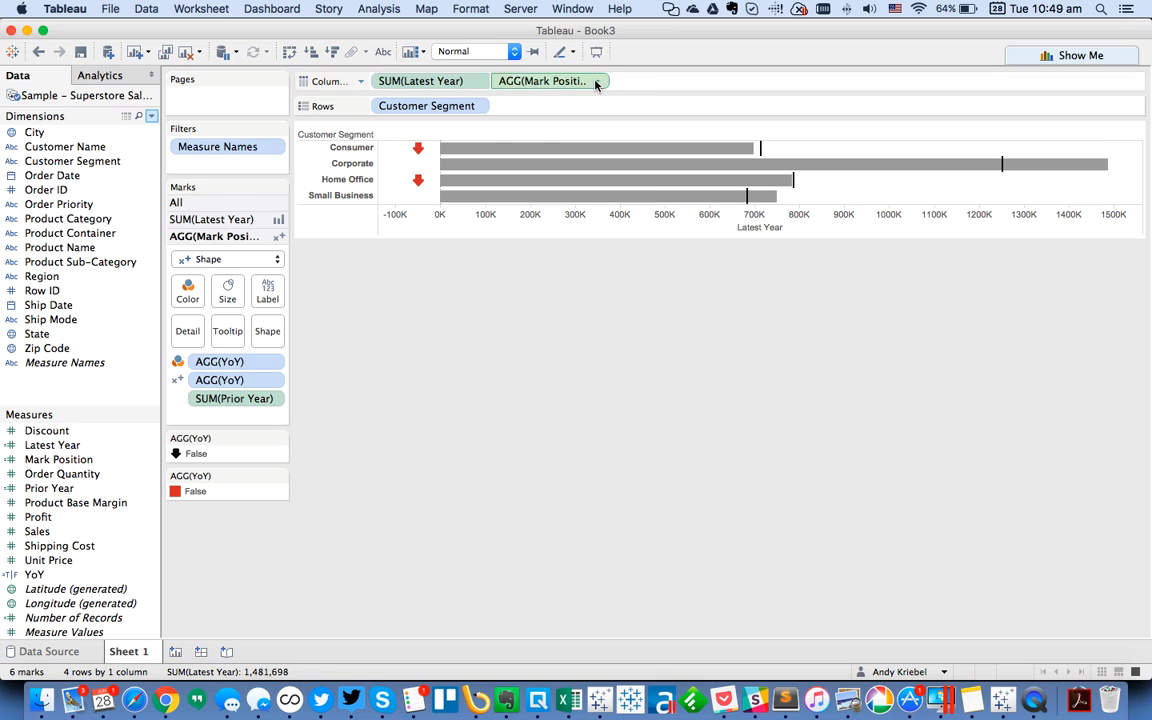
click(597, 81)
click(584, 182)
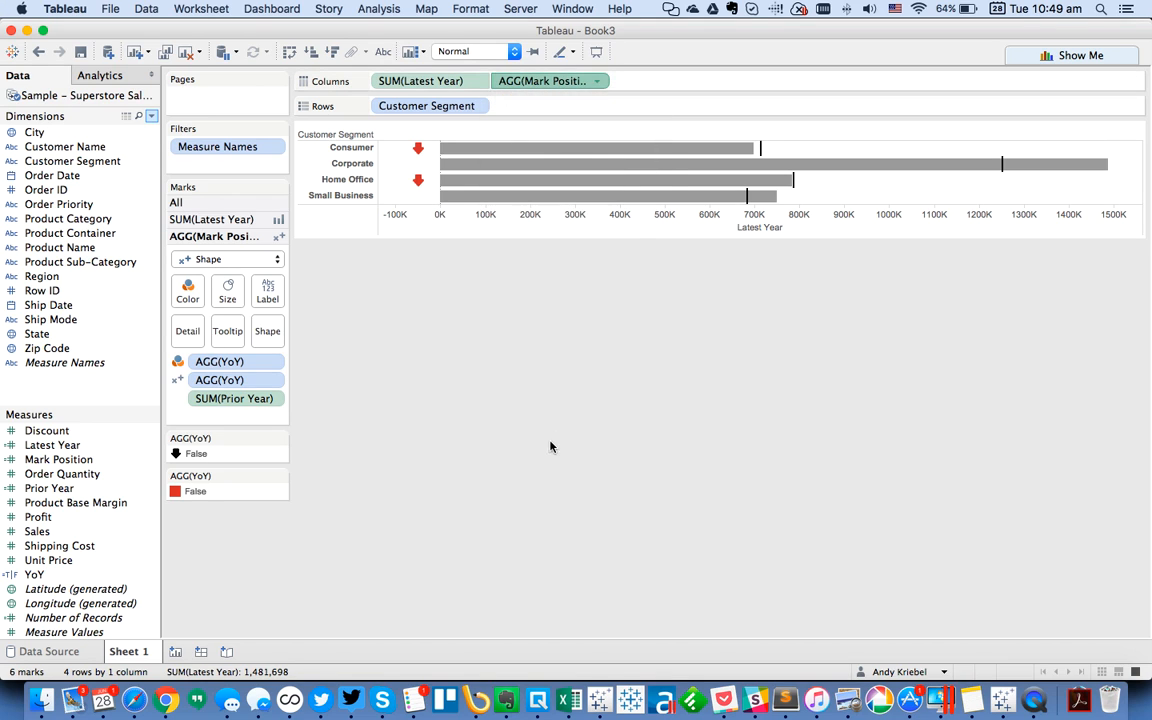
Break down the customer segments on Rows by Region
mouse_move(467, 155)
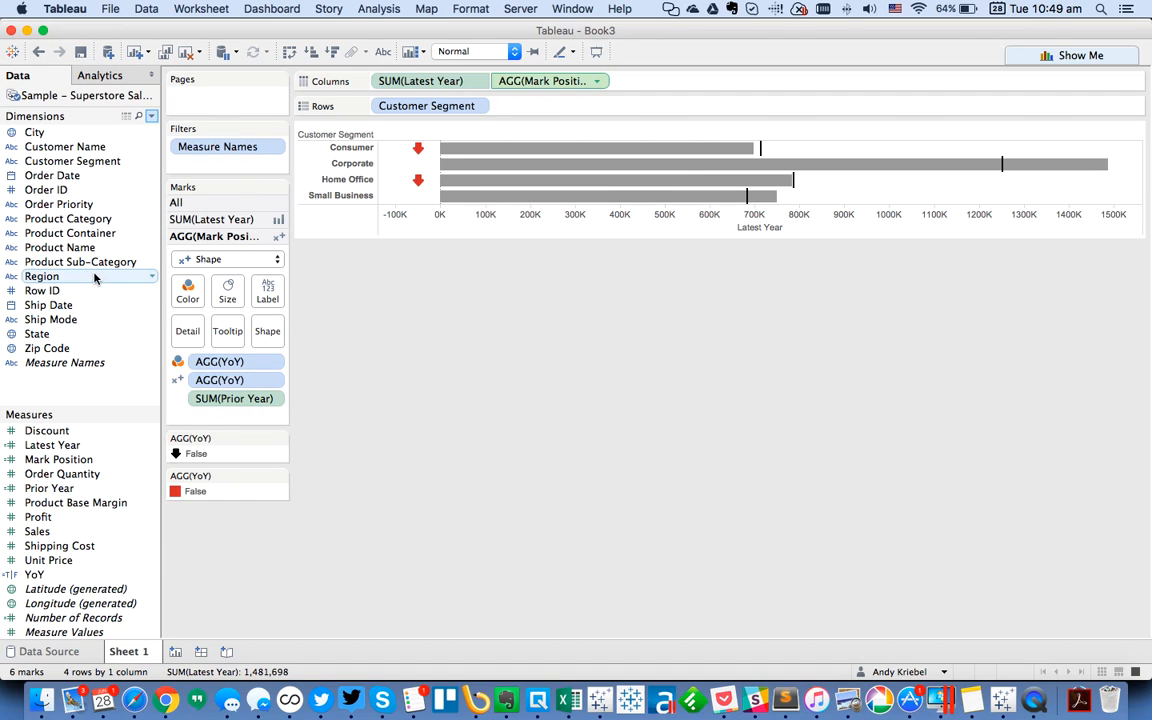
mouse_move(423, 183)
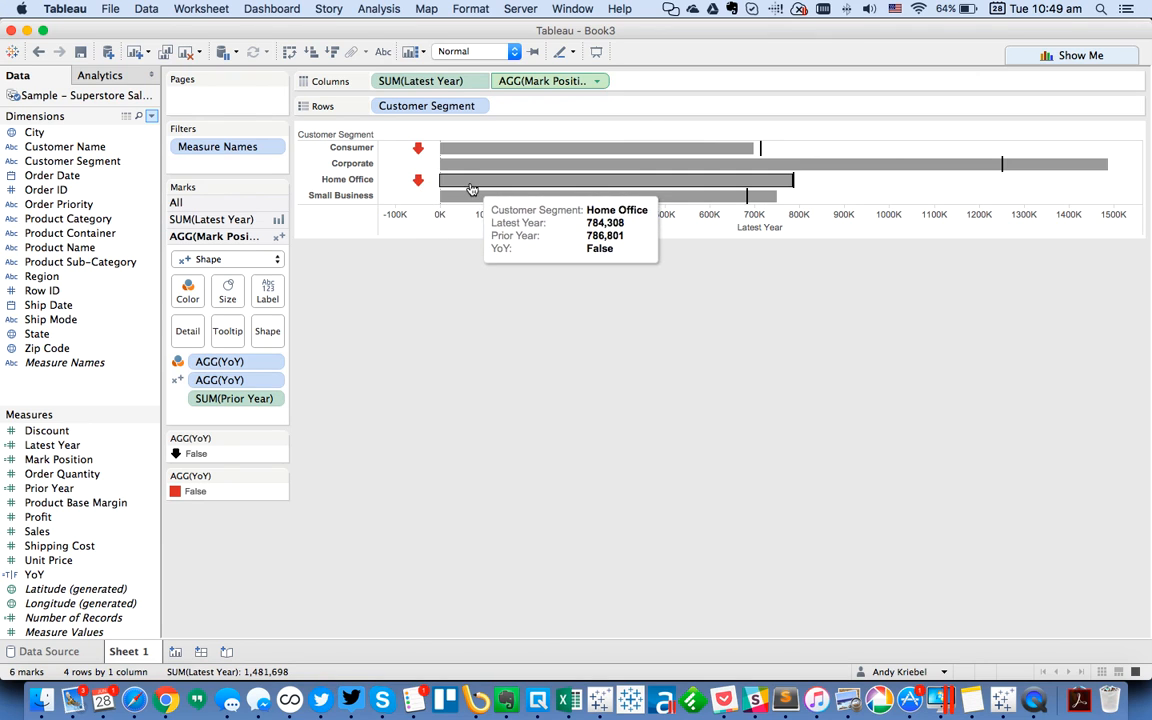
drag(62, 275, 495, 103)
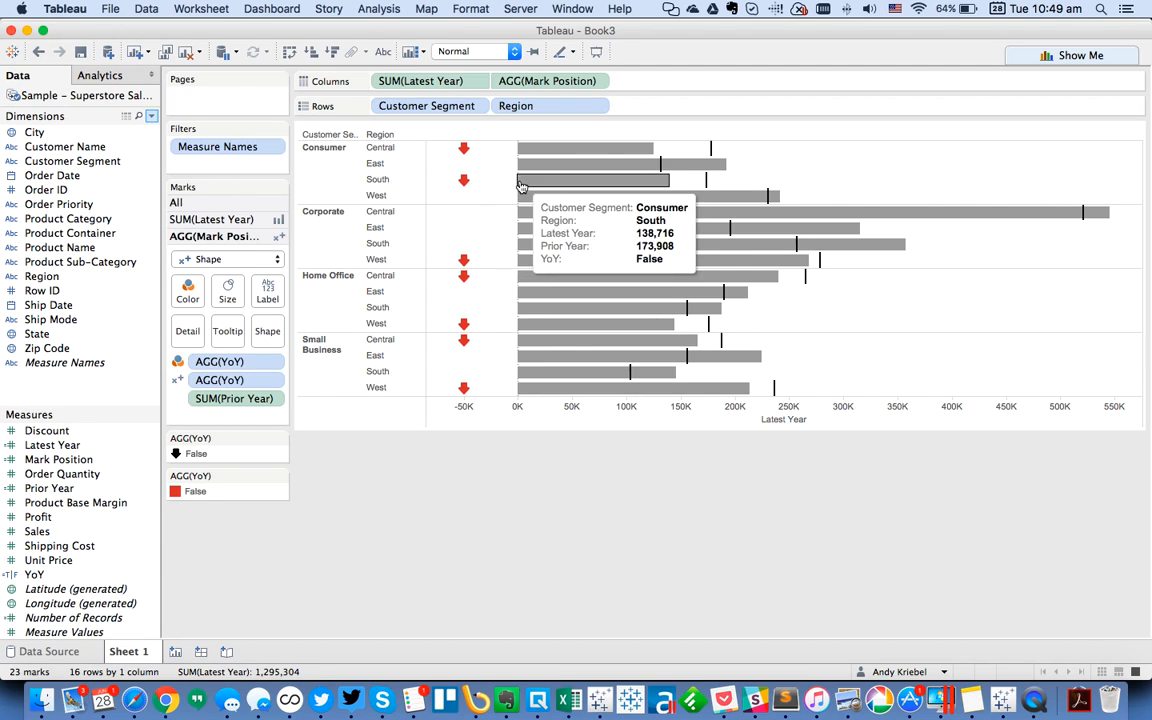
mouse_move(519, 191)
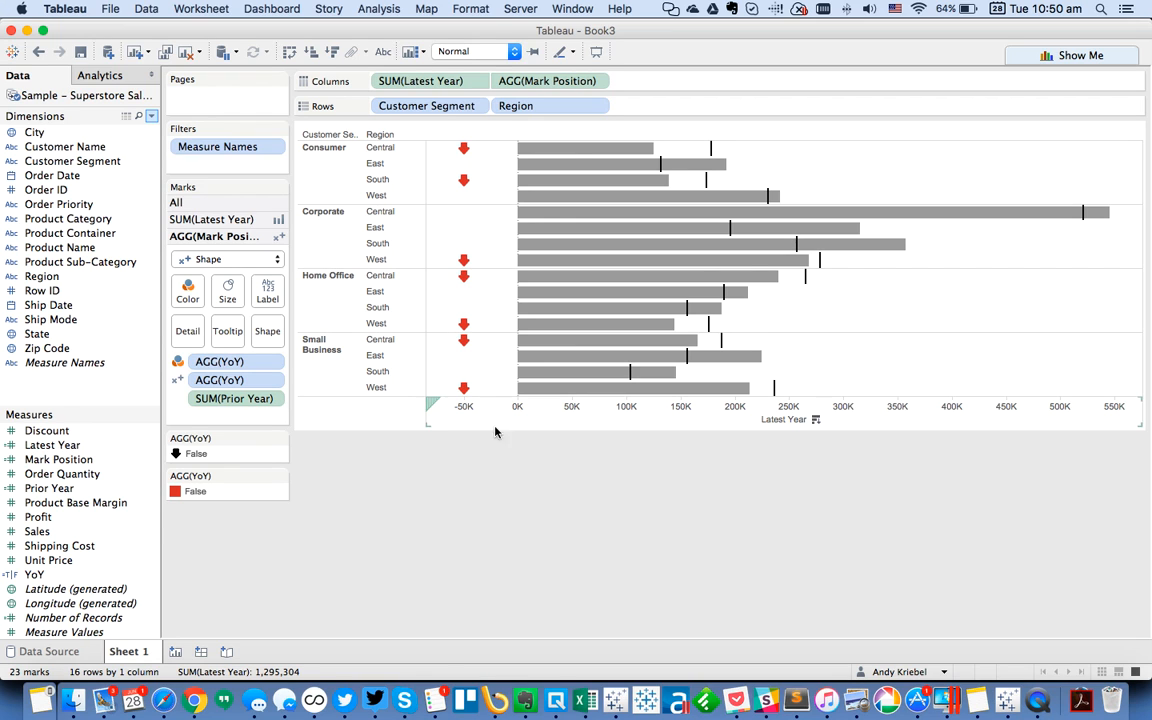
Switch to Notes to review the 2015 vs 2014 and Alert Position formulas, and close its window
click(41, 709)
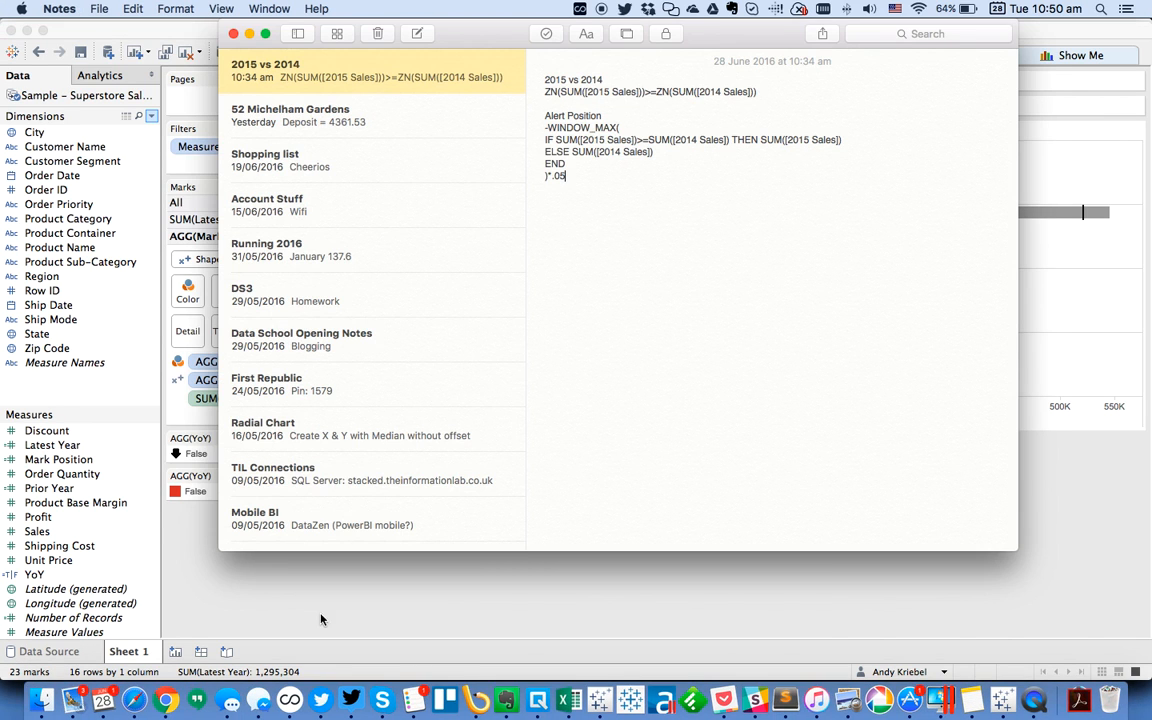
click(236, 36)
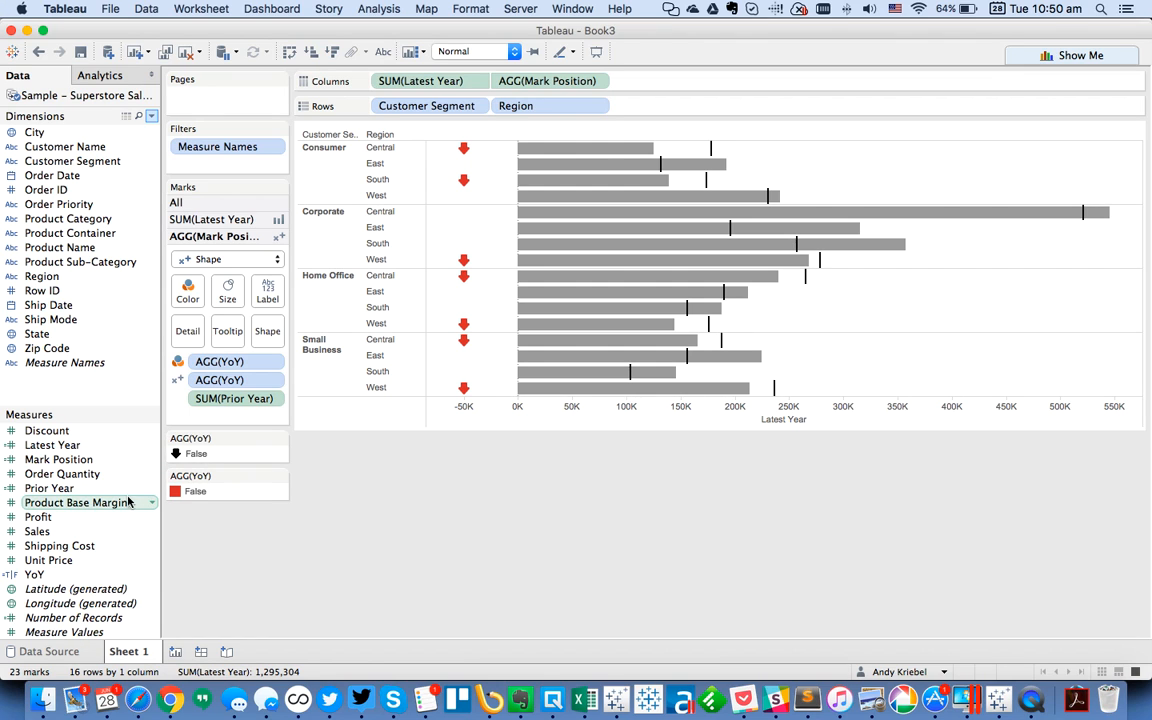
Replace Region on Rows with Product Sub-Category, and replace Customer Segment with Region
drag(80, 261, 528, 100)
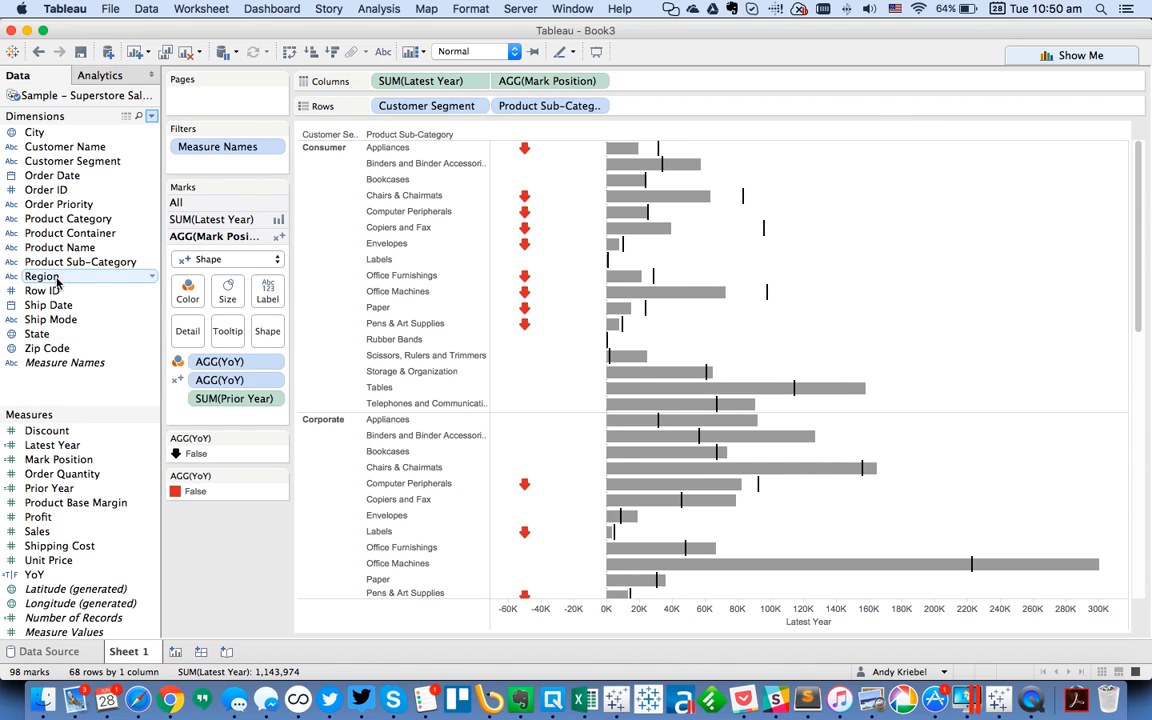
drag(57, 282, 419, 110)
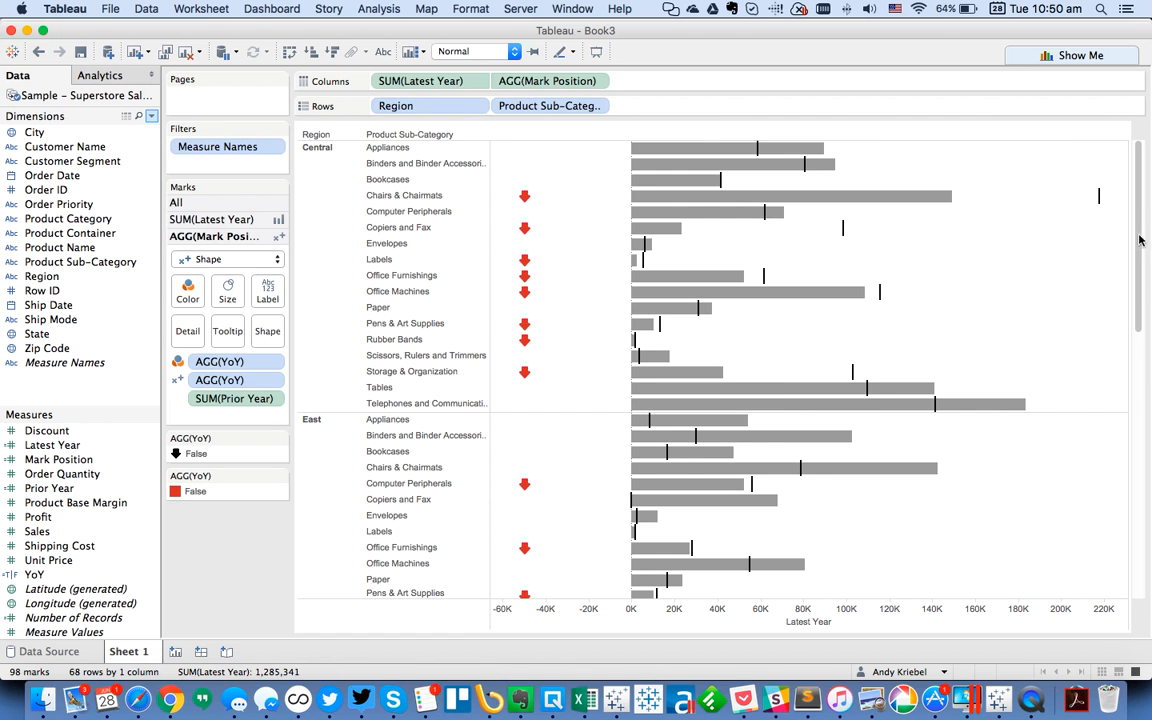
drag(1138, 240, 1137, 175)
Duplicate Sheet 1 as a new worksheet
right_click(150, 653)
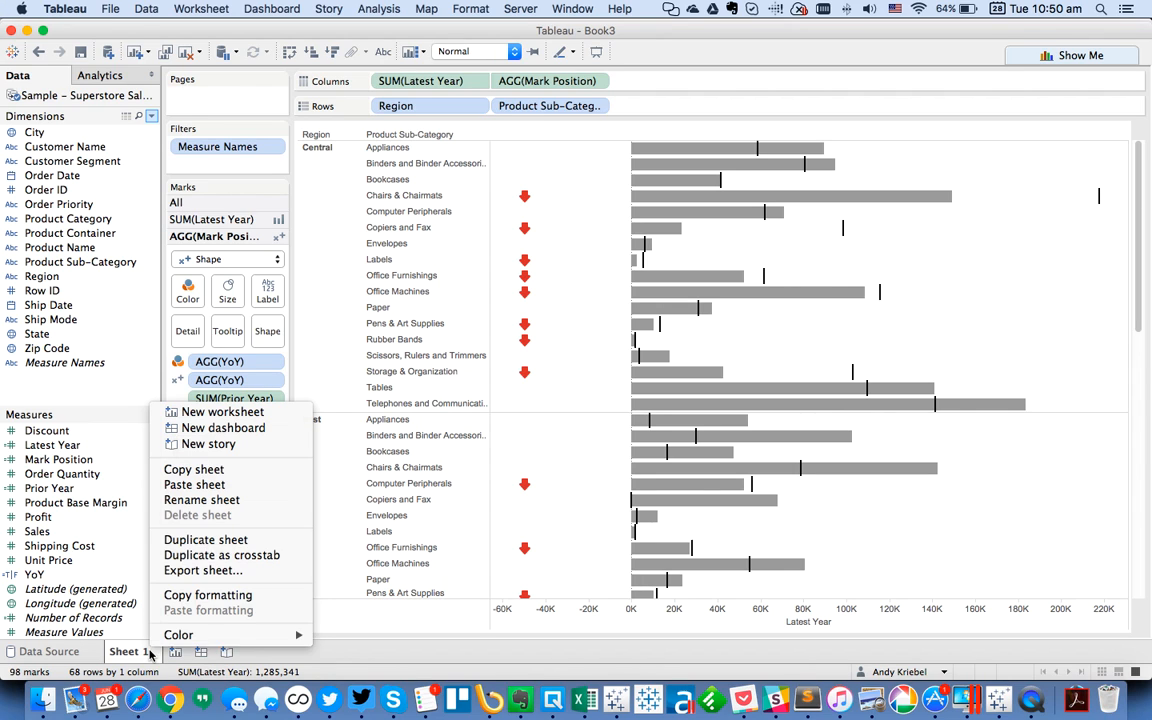
click(186, 540)
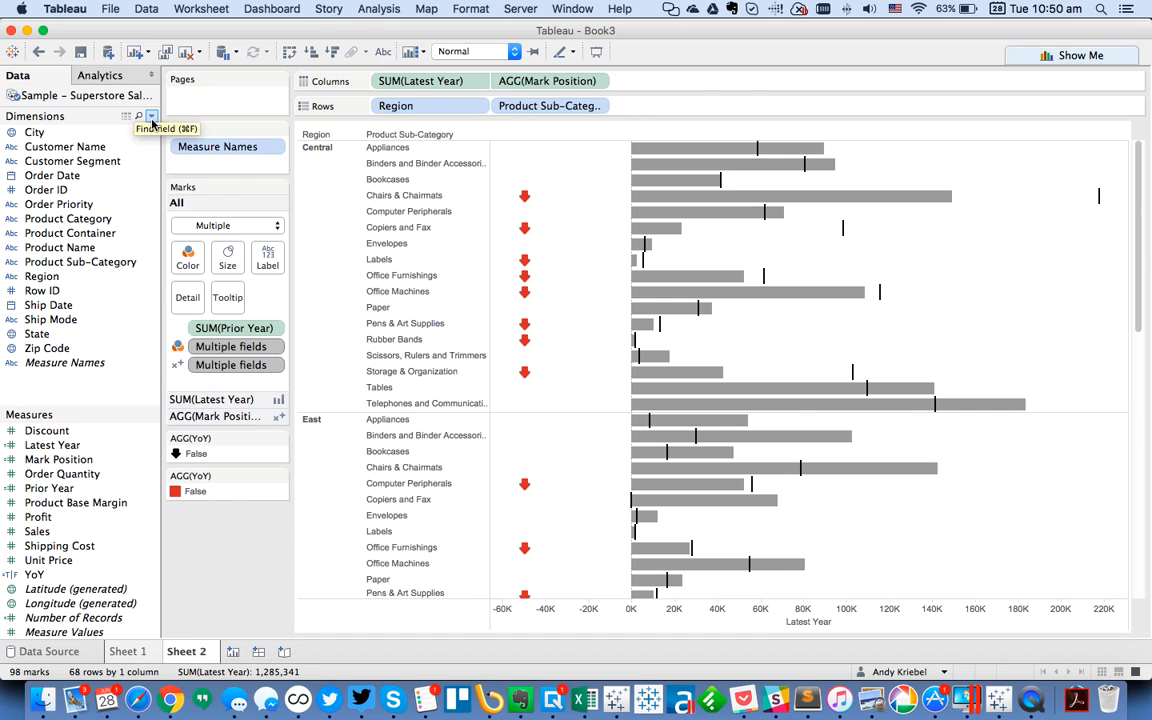
Create a calculated field and name it Alert Position
click(151, 117)
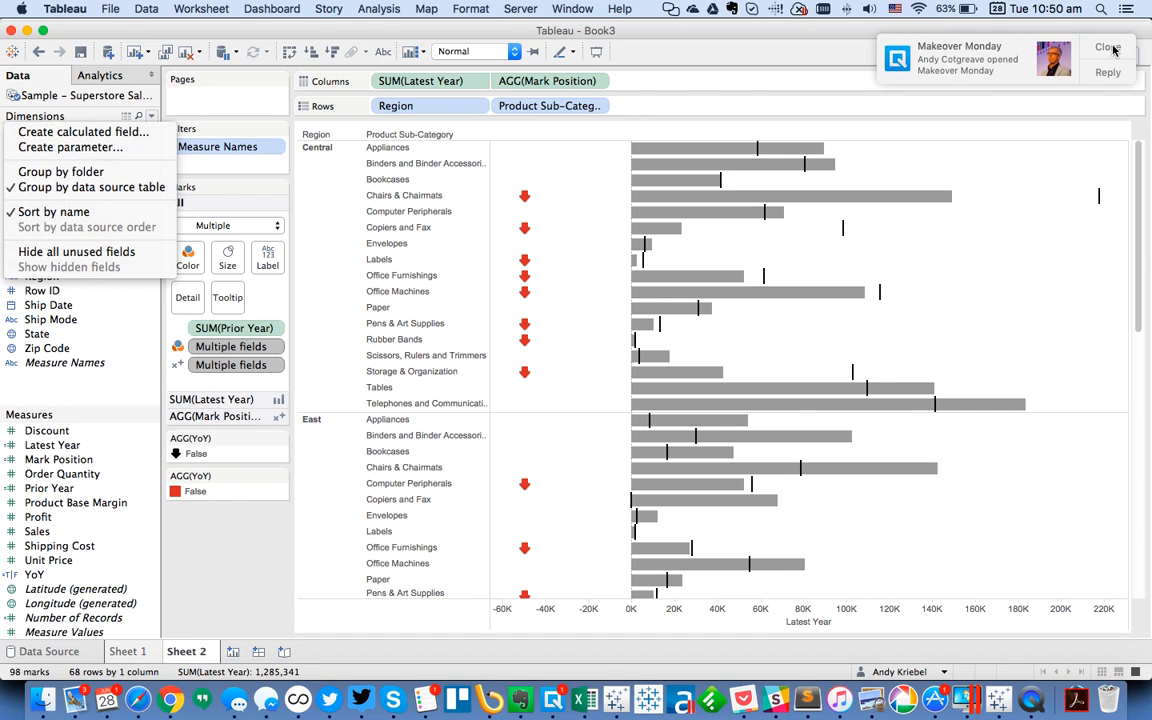
click(1113, 50)
click(151, 117)
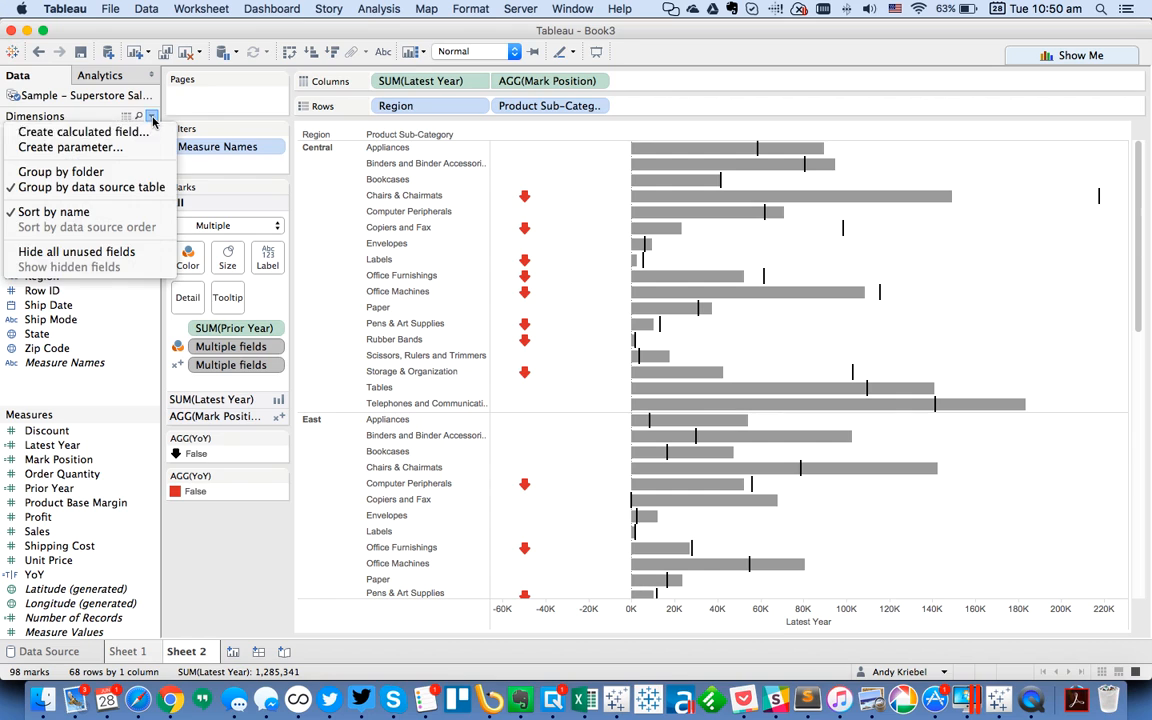
click(134, 131)
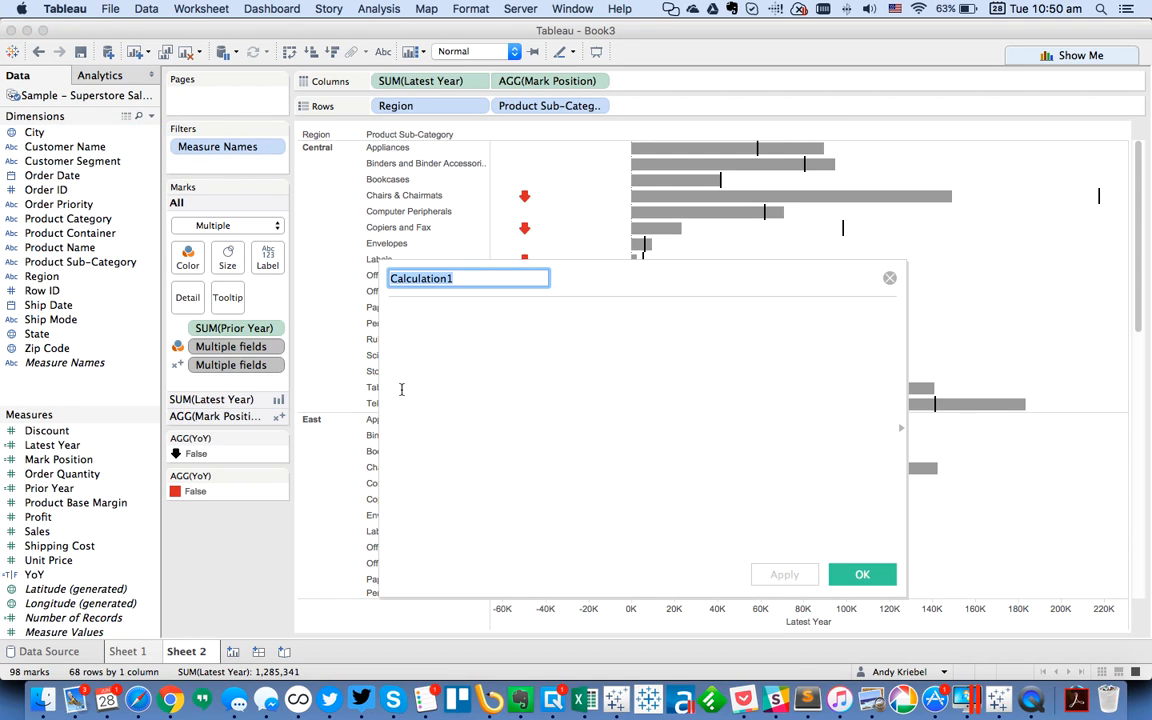
text(Alert Position)
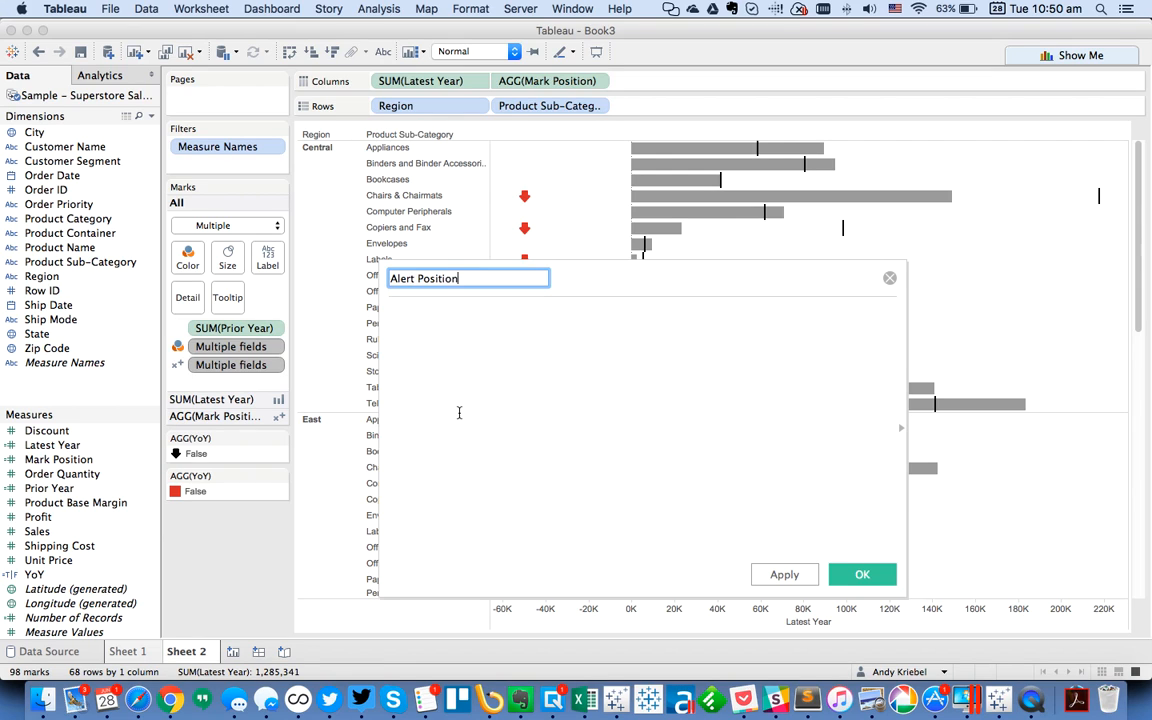
click(459, 412)
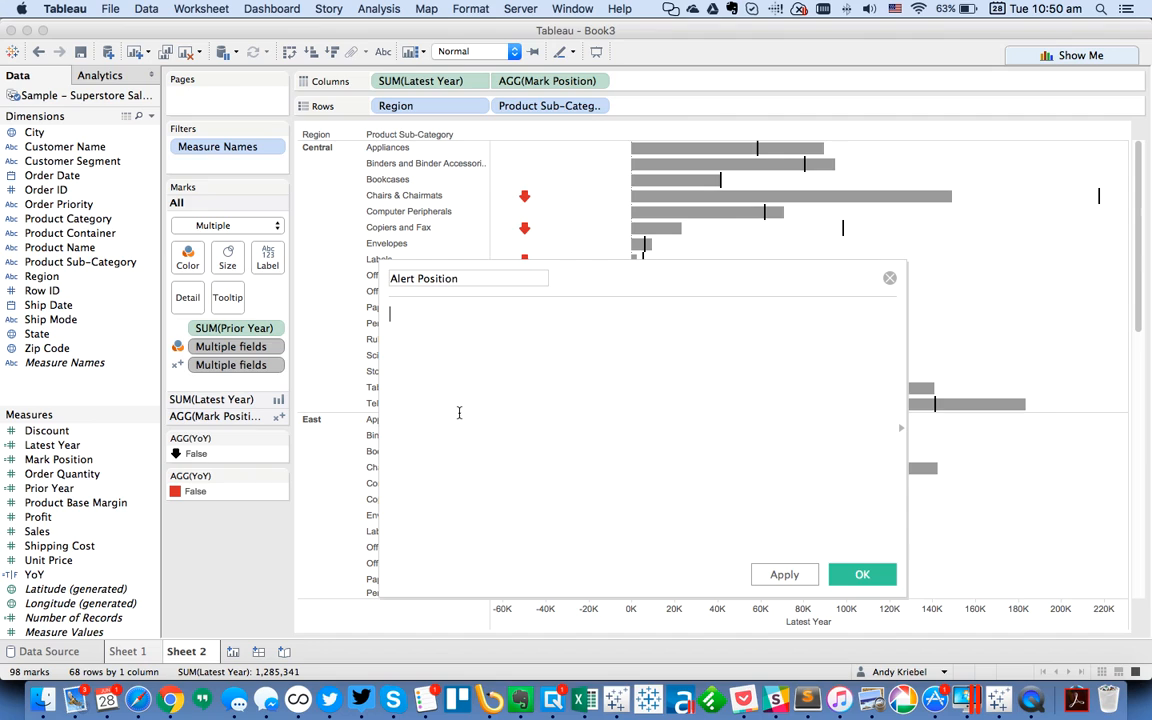
Write the formula's first line as IF [YoY] THEN sum([Latest Year]) in the Alert Position calculation
text(IF)
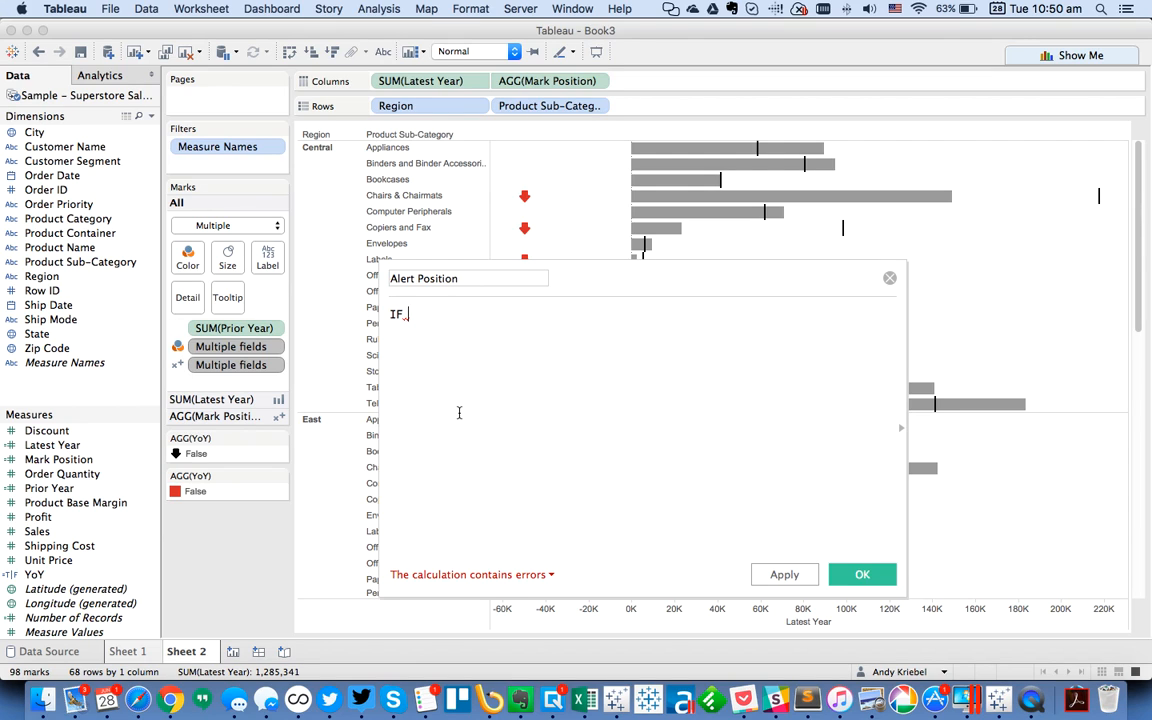
text(yo)
key(Return)
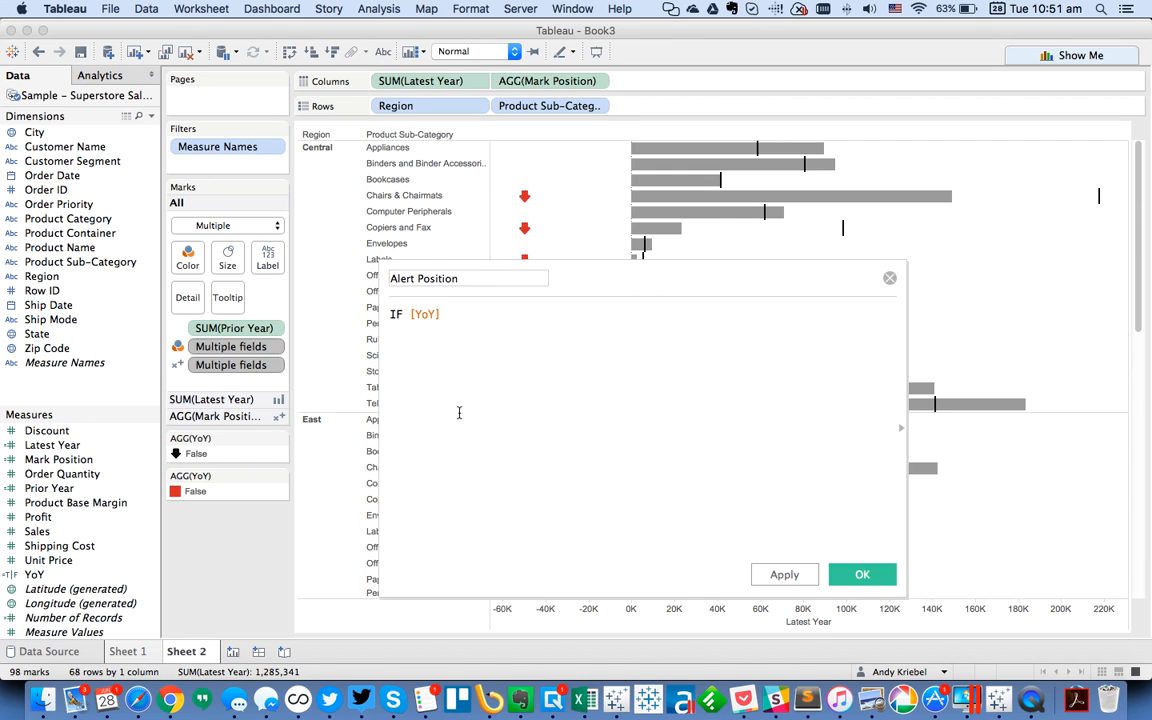
text(th)
key(Return)
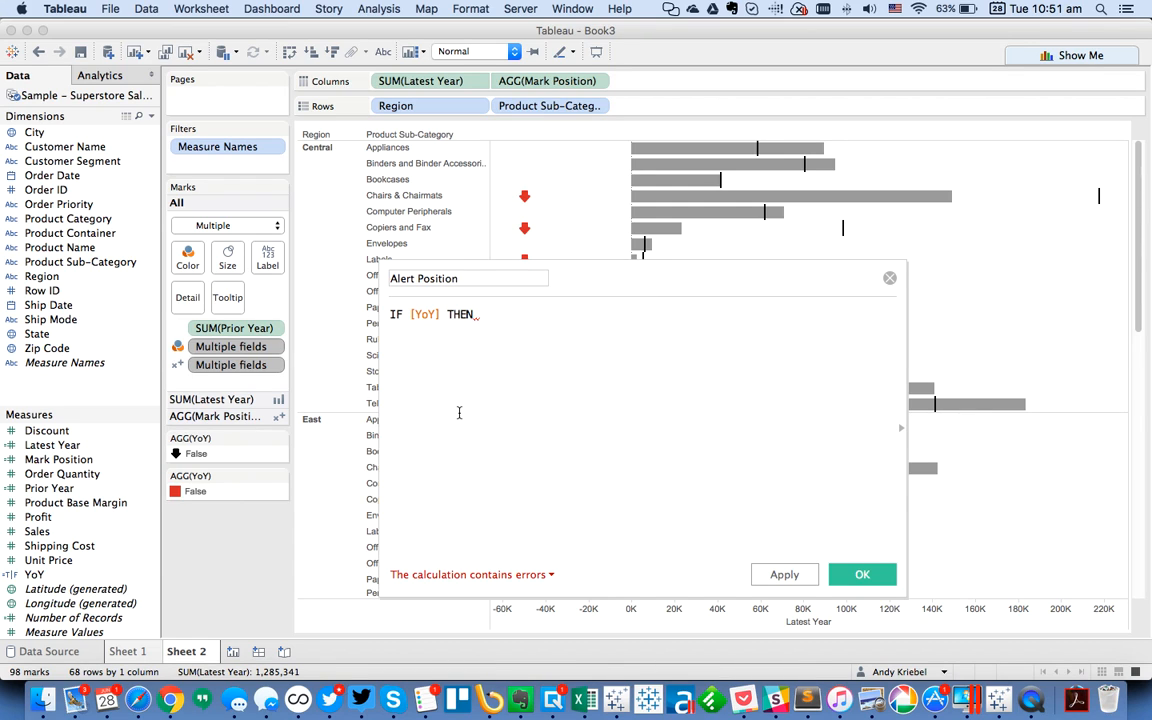
text(sum)
key(Return)
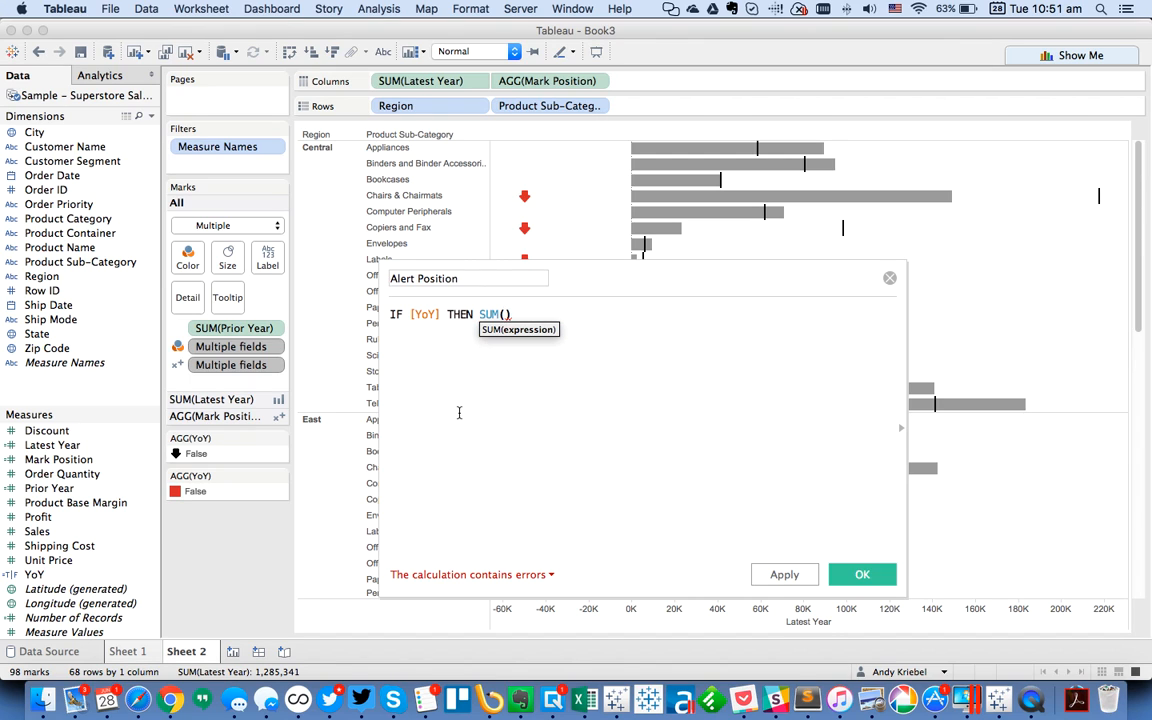
key(BackSpace)
key(BackSpace)
key(BackSpace)
key(BackSpace)
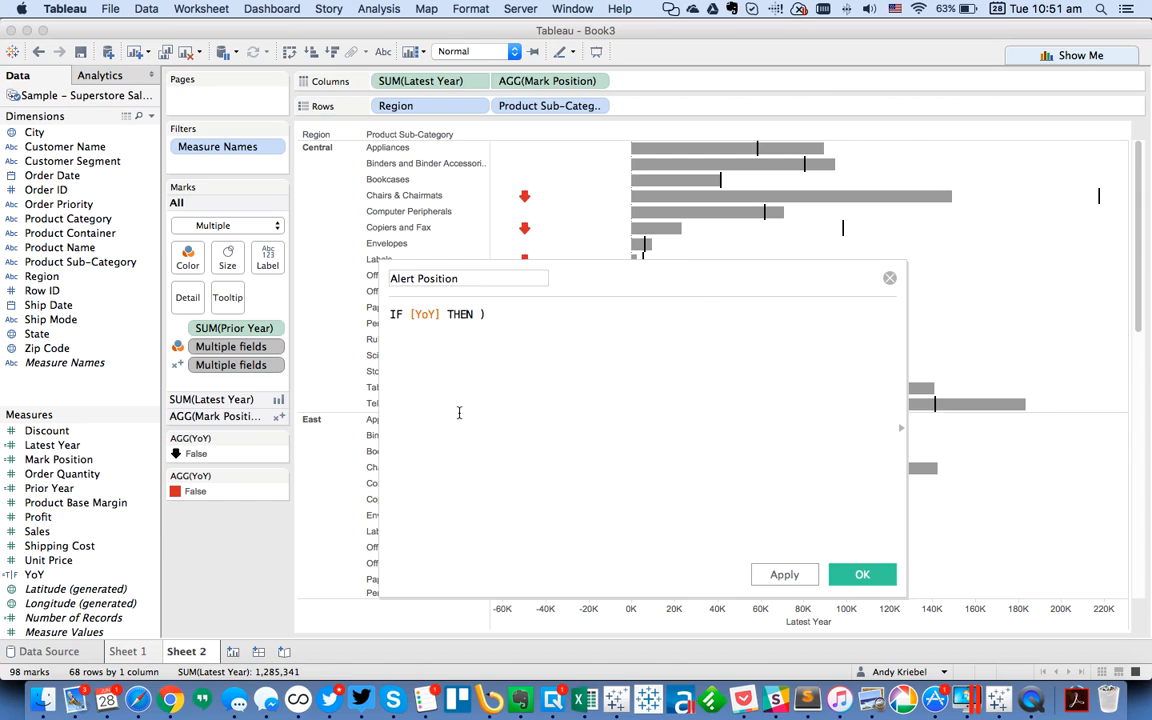
text(sum([)
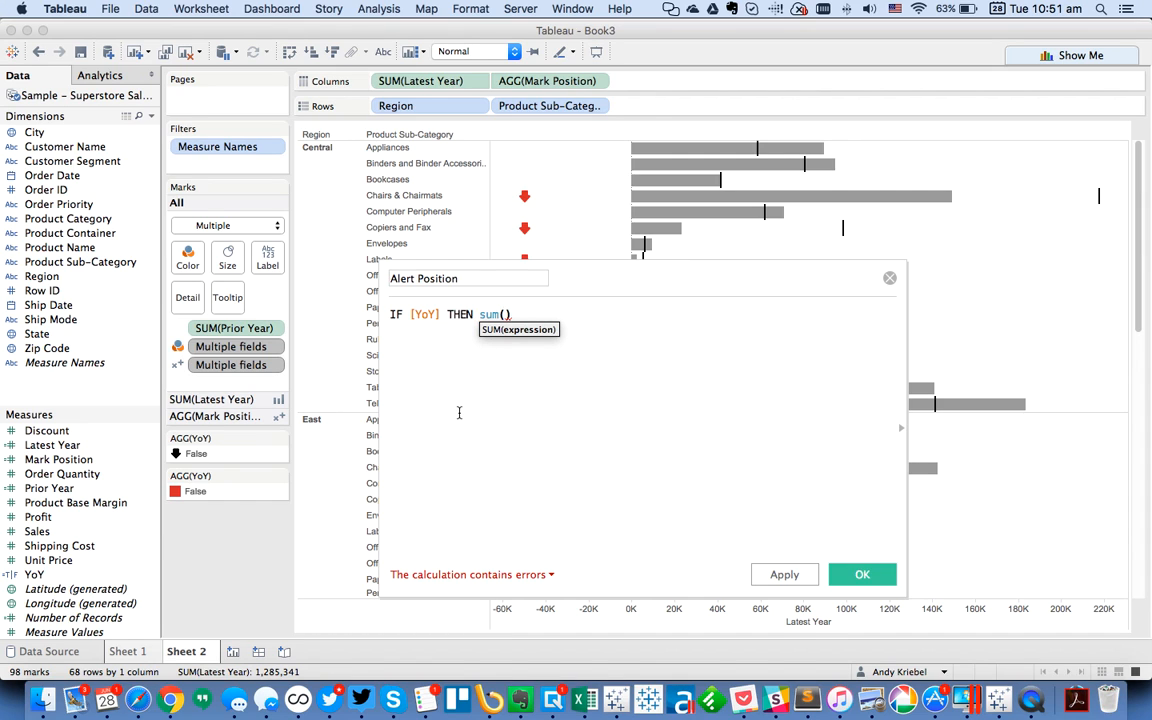
text(Late)
key(Return)
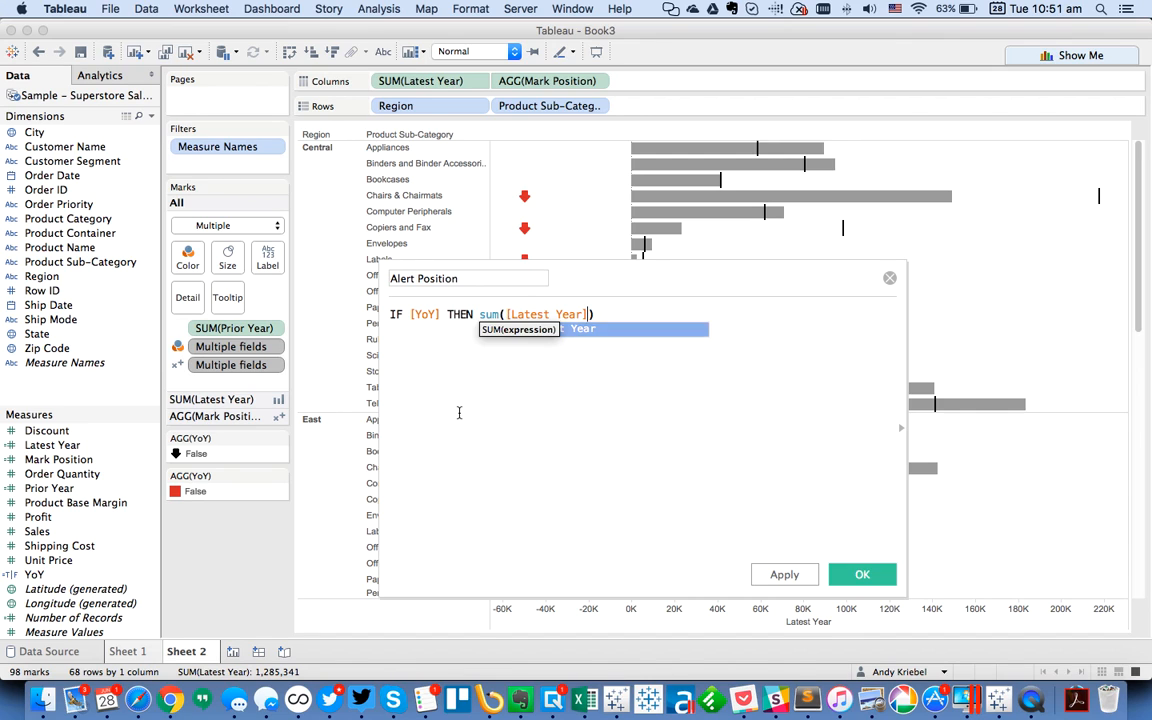
key(Right)
Complete the Alert Position formula with ELSE SUM([Prior Year]) and END on separate lines, and save the calculation
key(Return)
text(ELSE )
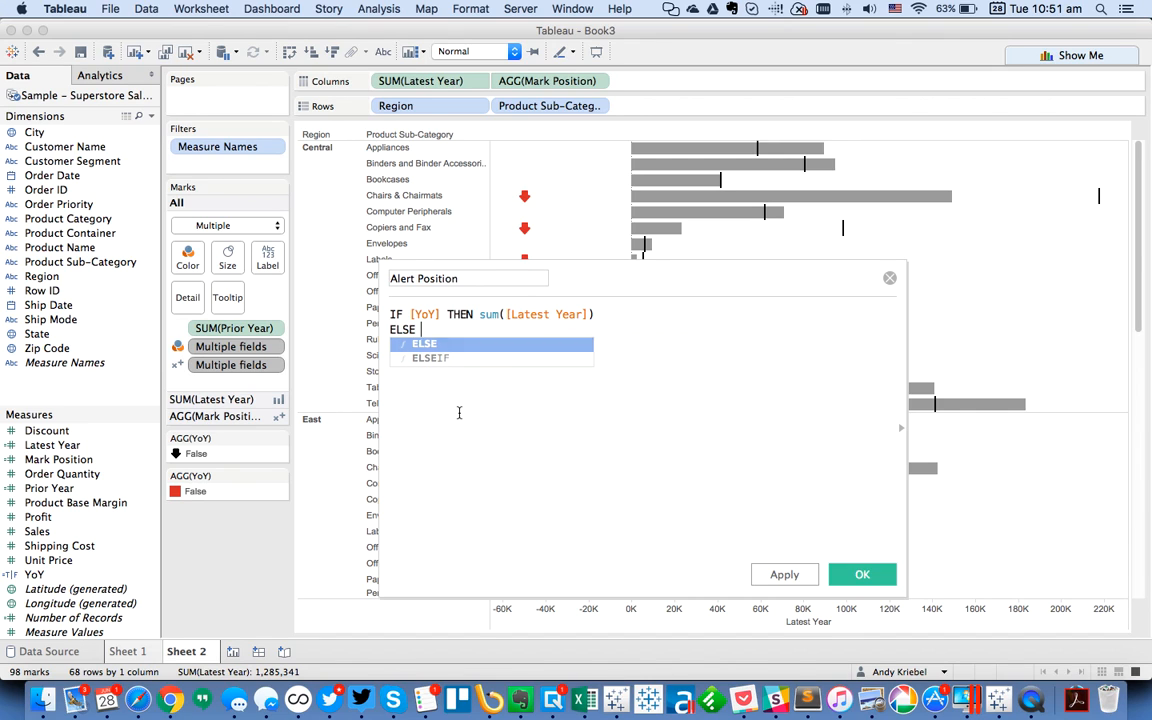
text(su)
key(Return)
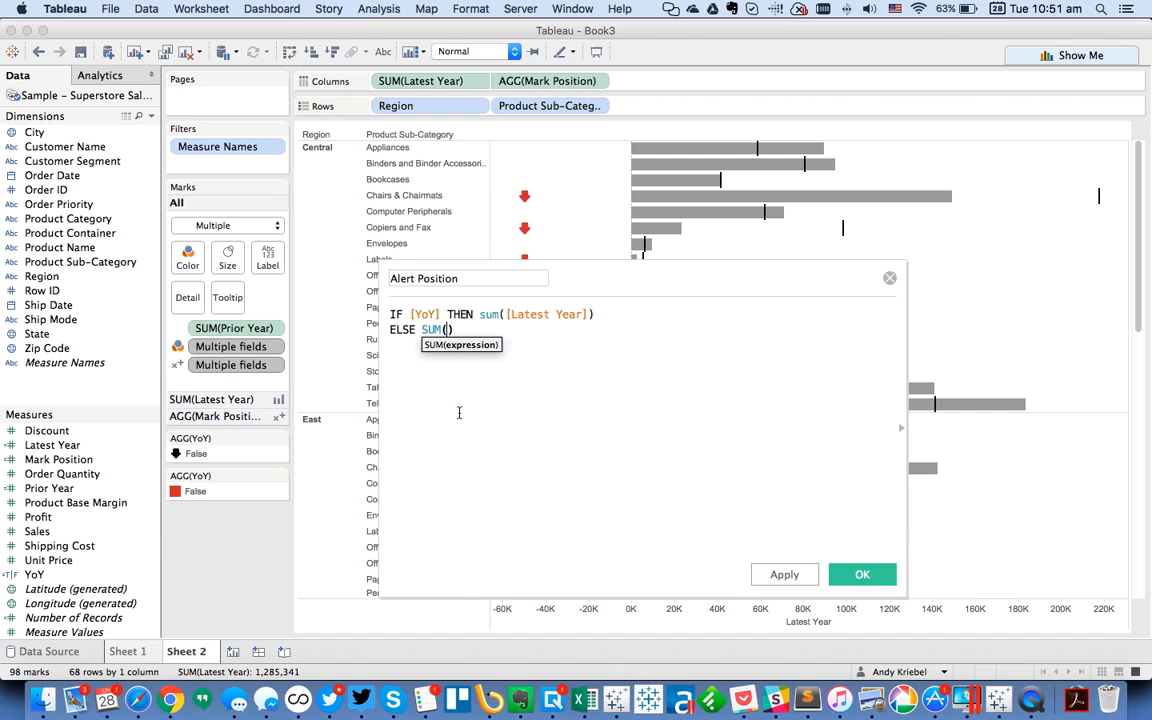
text(prior)
key(Return)
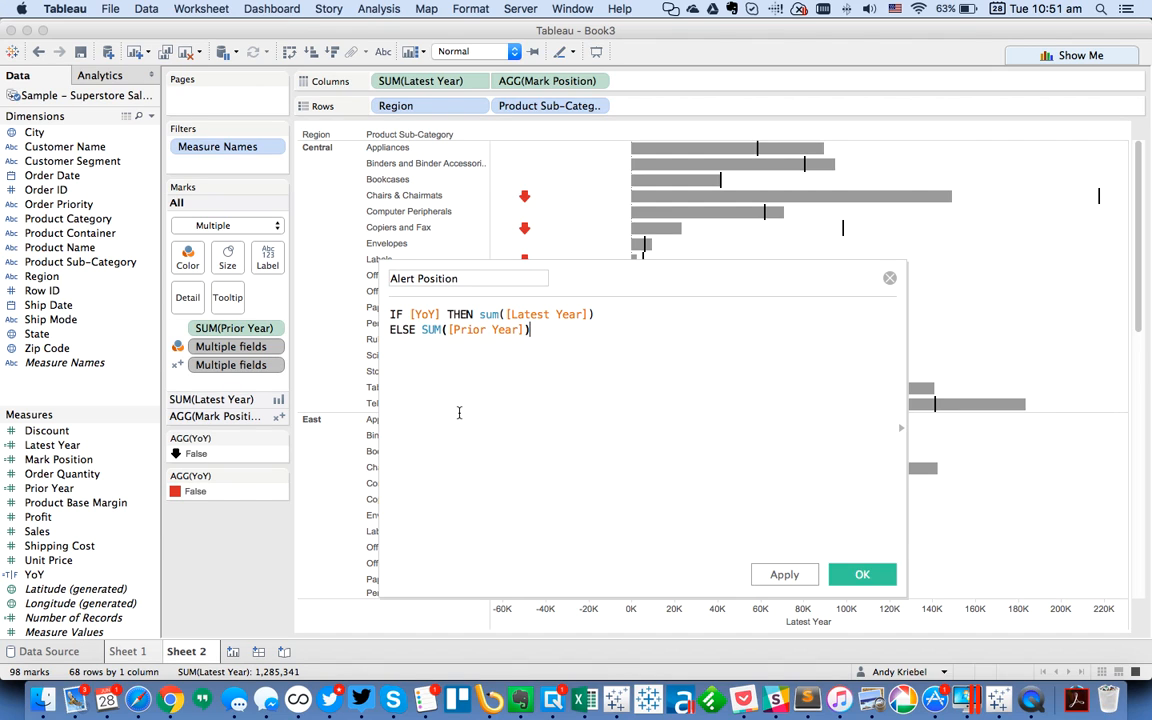
key(Return)
text(en)
key(Return)
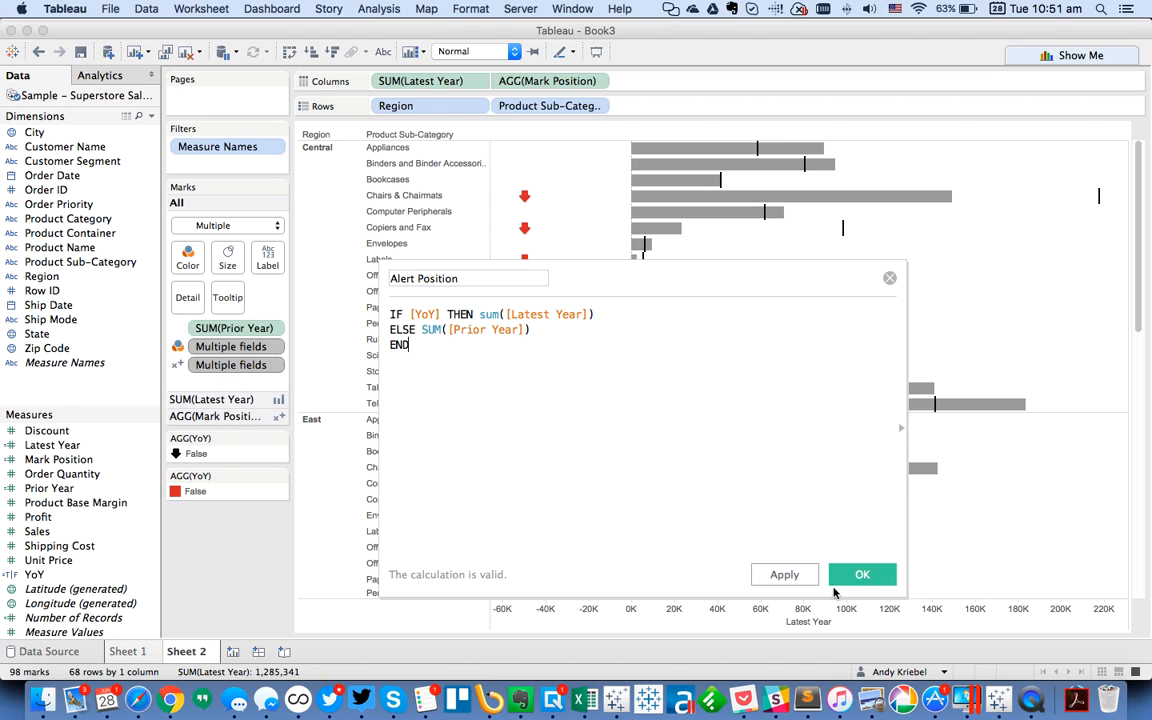
click(862, 575)
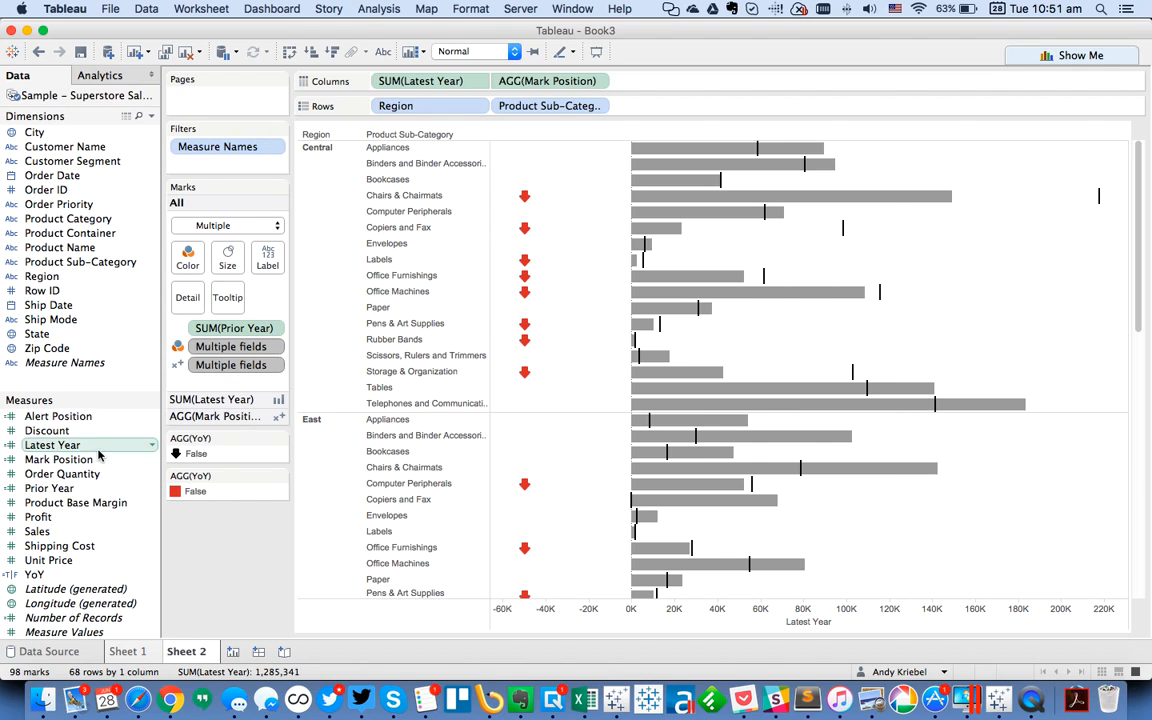
Replace Mark Position on Columns with Alert Position, and inspect the Central Chairs & Chairmats arrow's details
drag(58, 416, 545, 78)
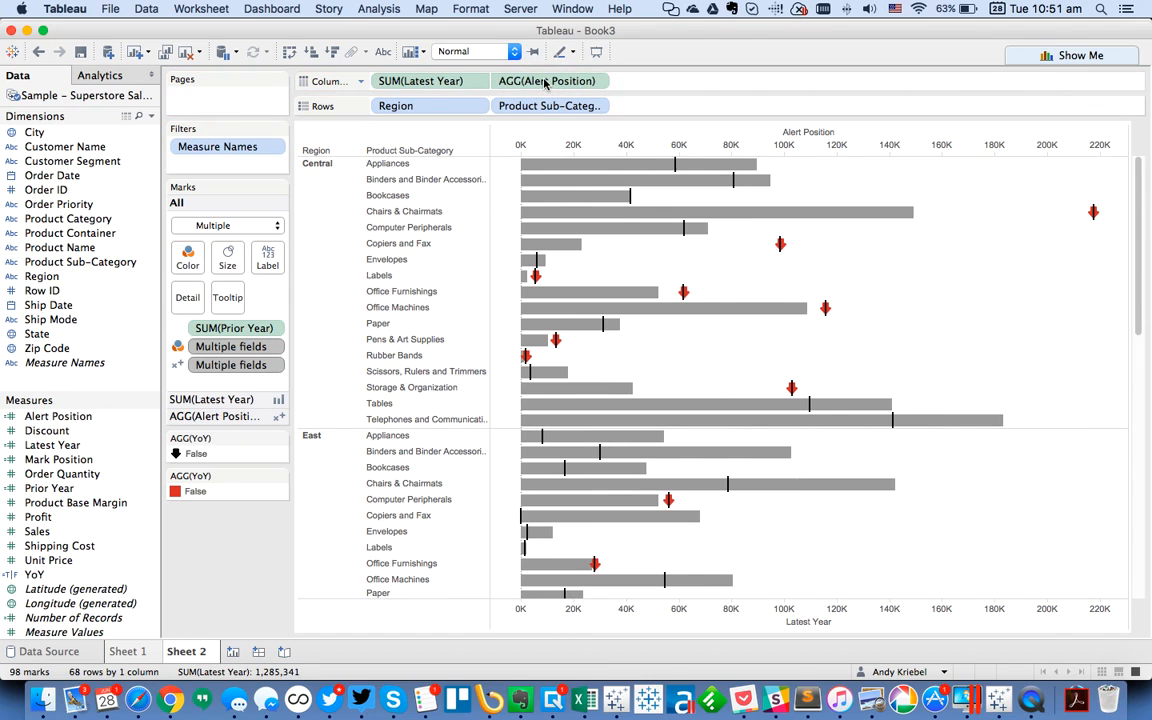
mouse_move(1095, 216)
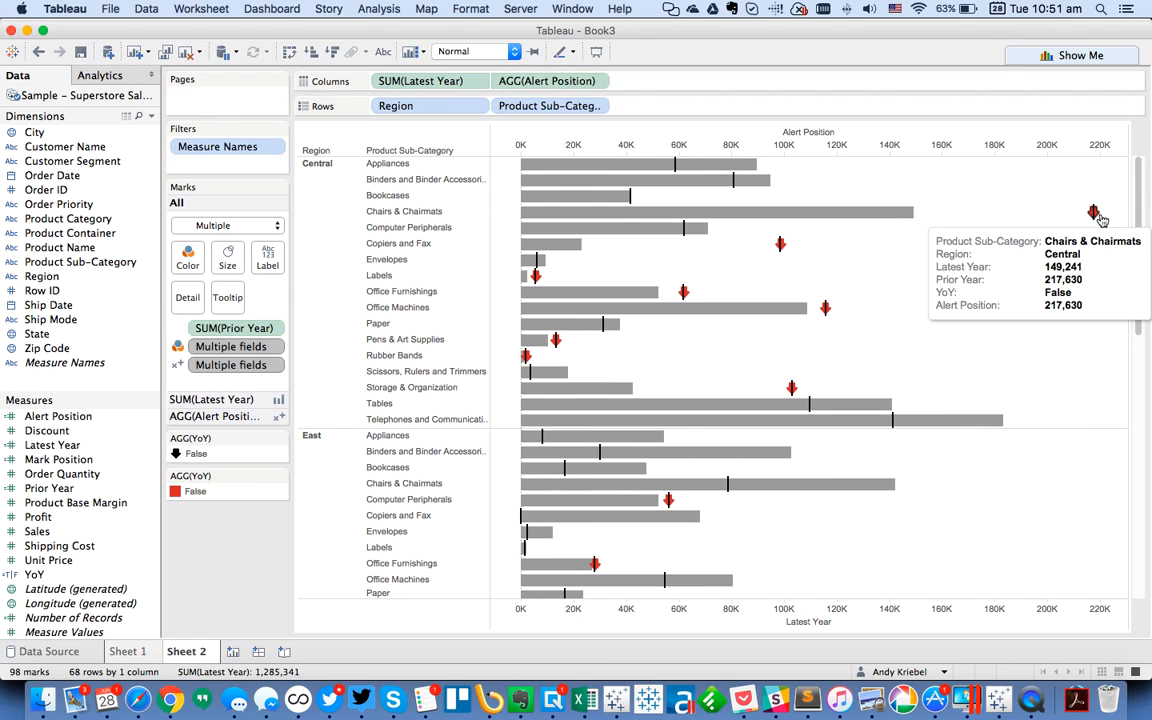
Open the Alert Position calculation for editing and insert WINDOW_MAX( on a new line above the IF statement
right_click(72, 418)
click(101, 167)
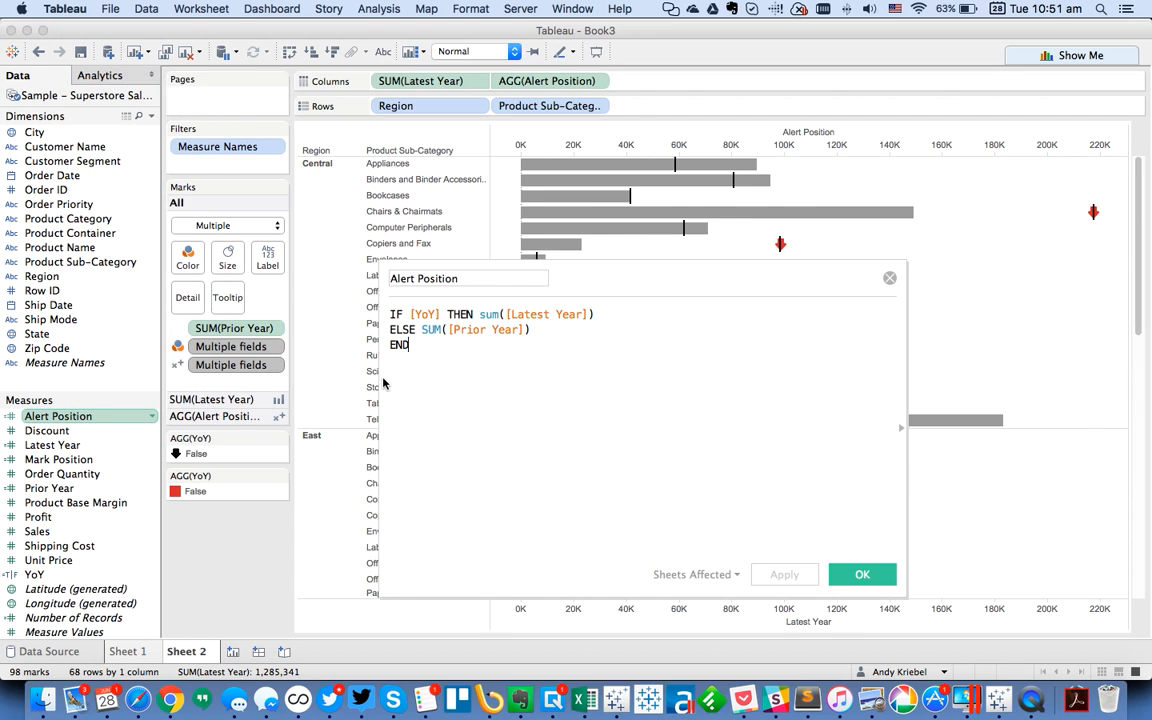
click(390, 314)
key(Return)
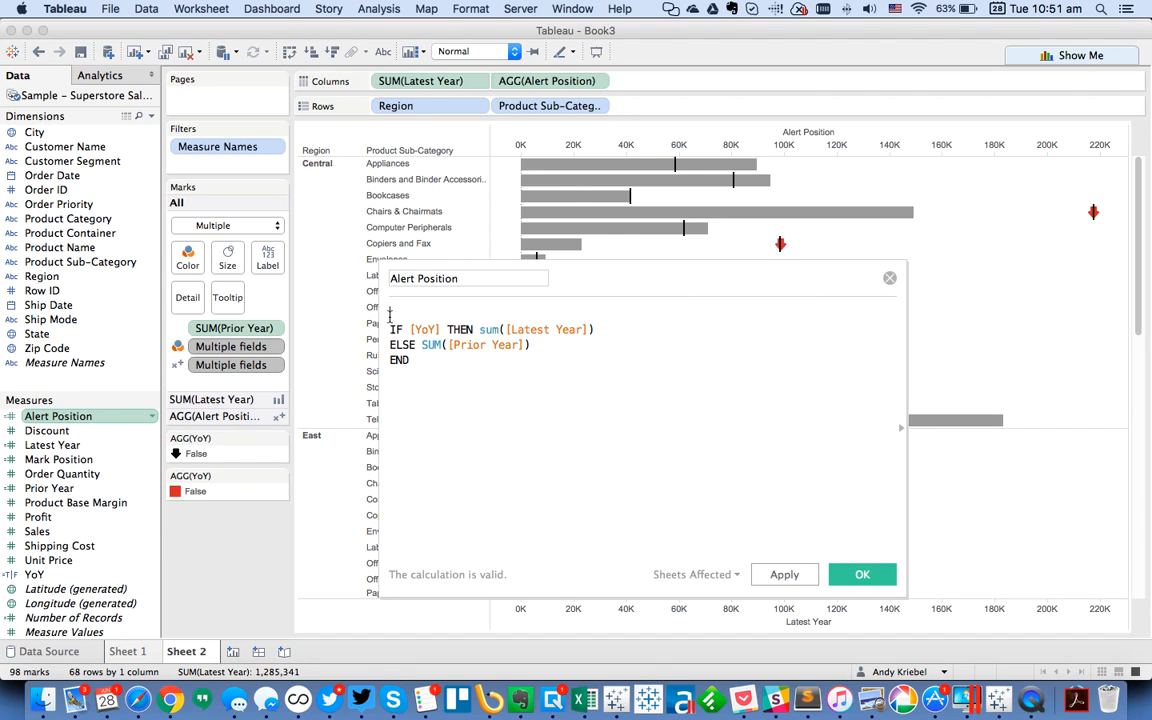
text(WINDOW)
key(Down)
key(Down)
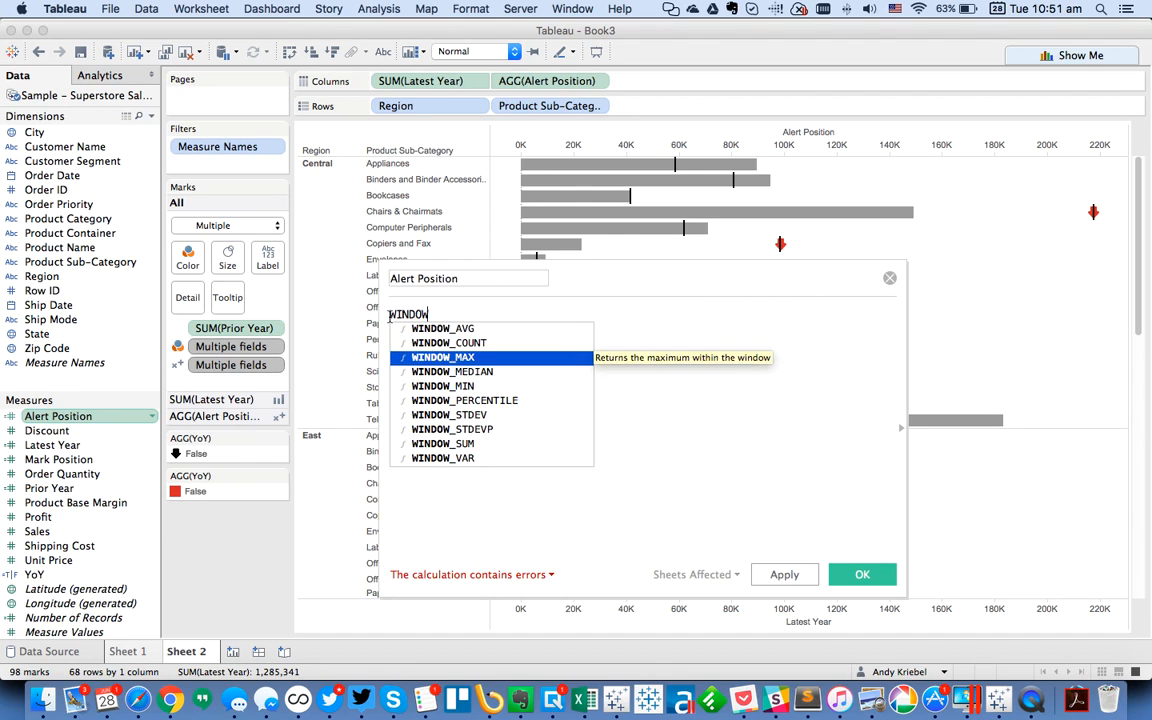
key(Return)
key(Delete)
Close the WINDOW_MAX expression with a parenthesis after END, and save the Alert Position calculation
key(Down)
key(Down)
key(Down)
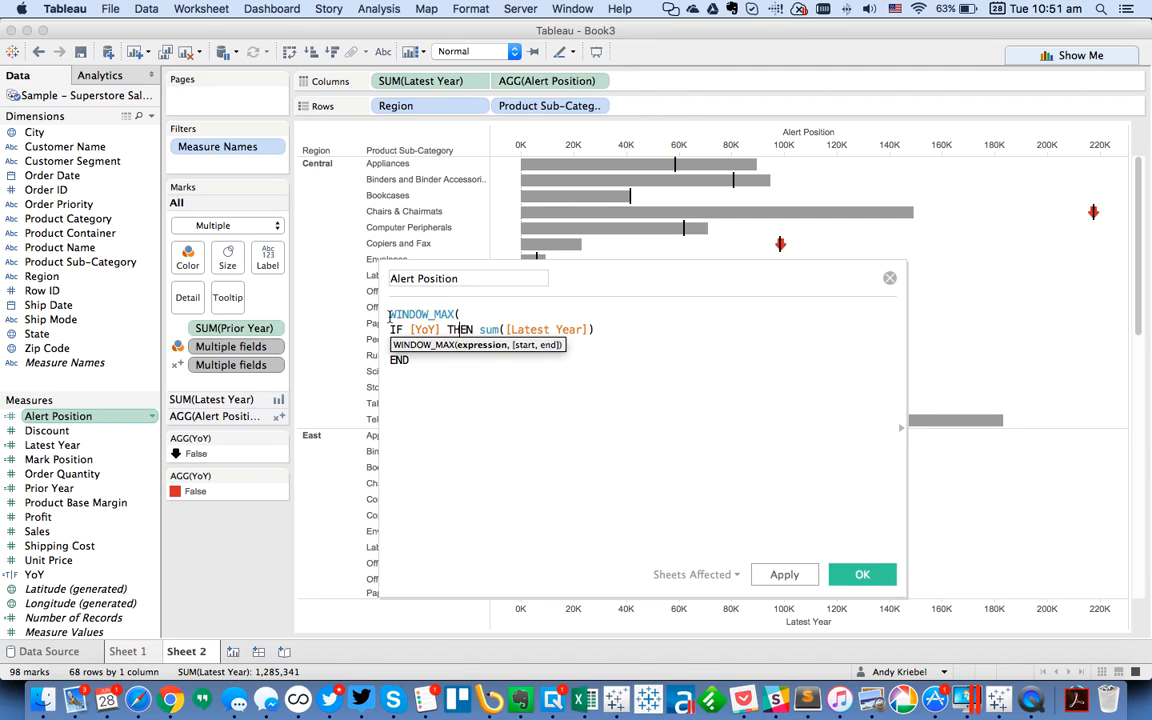
text())
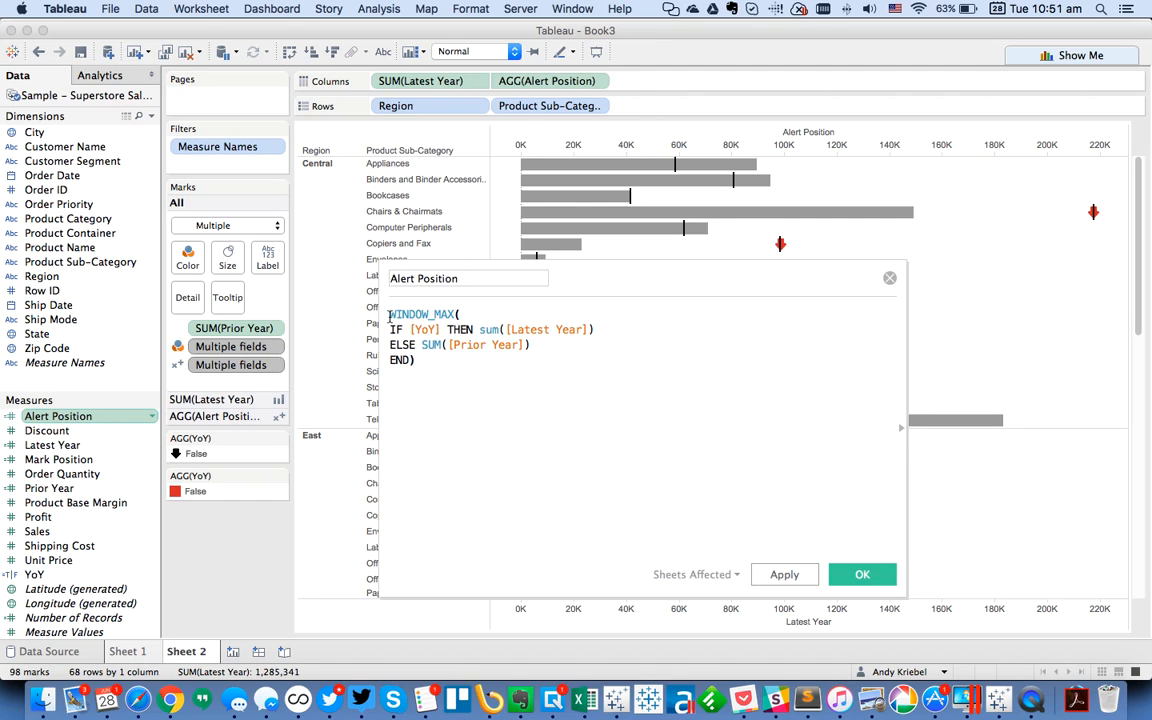
click(786, 575)
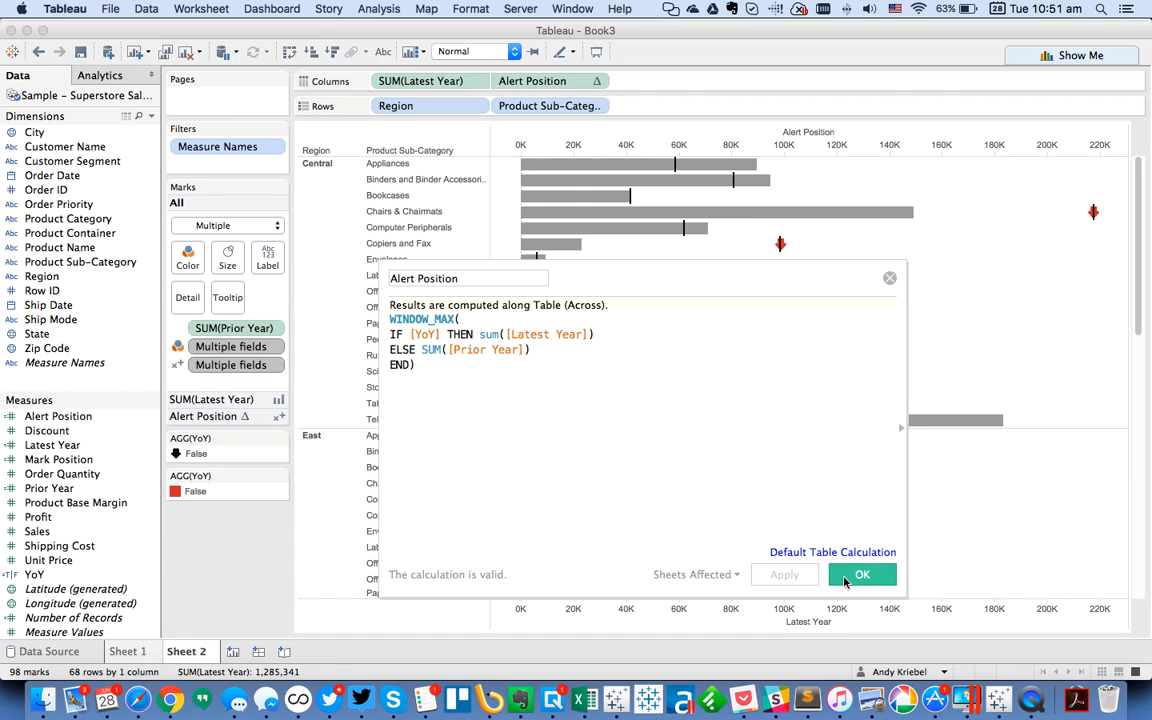
click(845, 578)
Compute the Alert Position table calculation down the whole table so that all arrows share one position
click(596, 84)
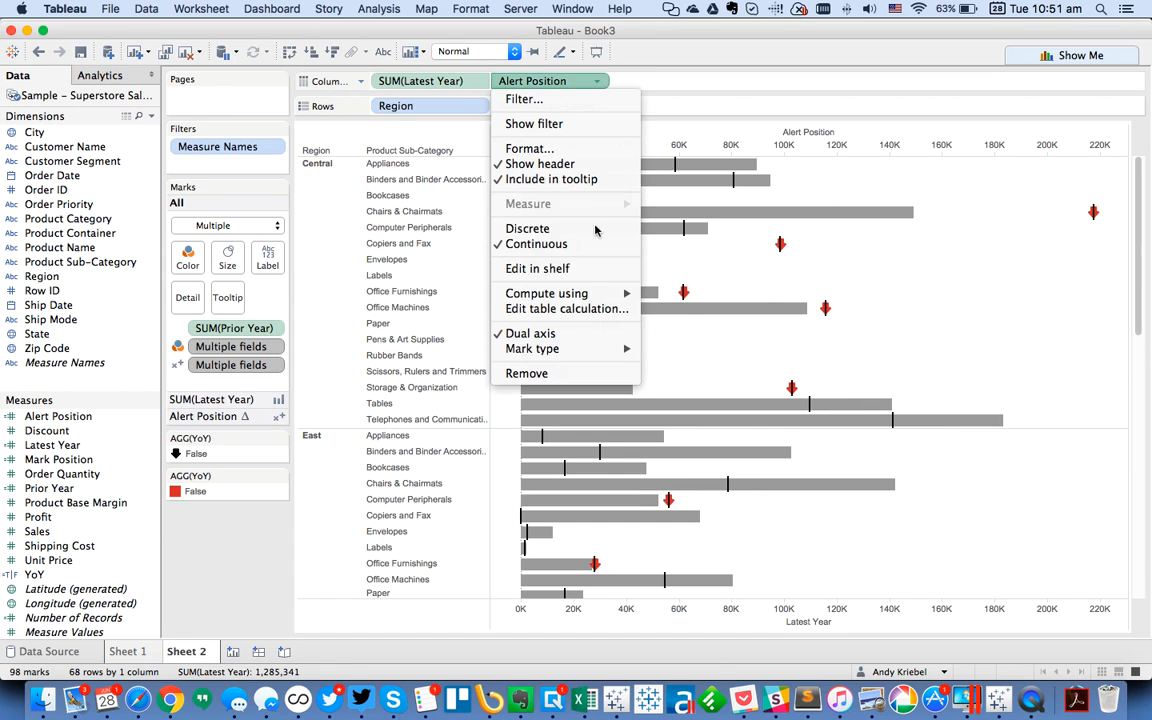
mouse_move(570, 297)
click(682, 297)
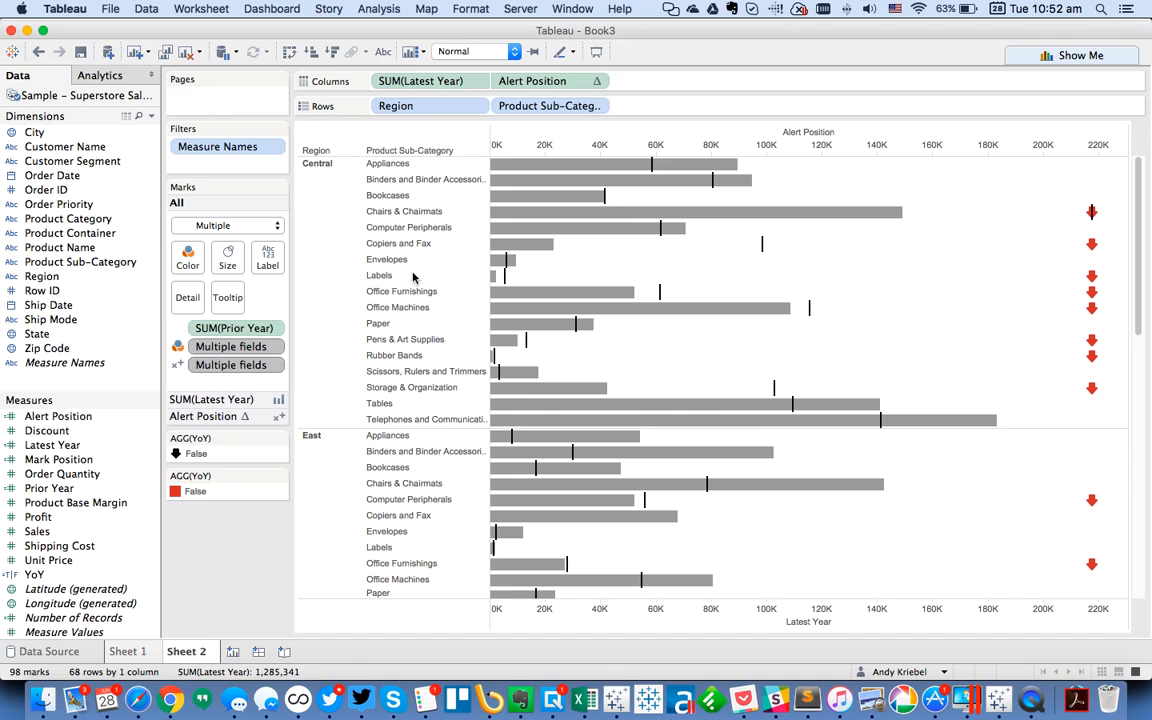
Put a minus sign before WINDOW_MAX in the Alert Position calculation and apply the change
right_click(55, 425)
click(85, 167)
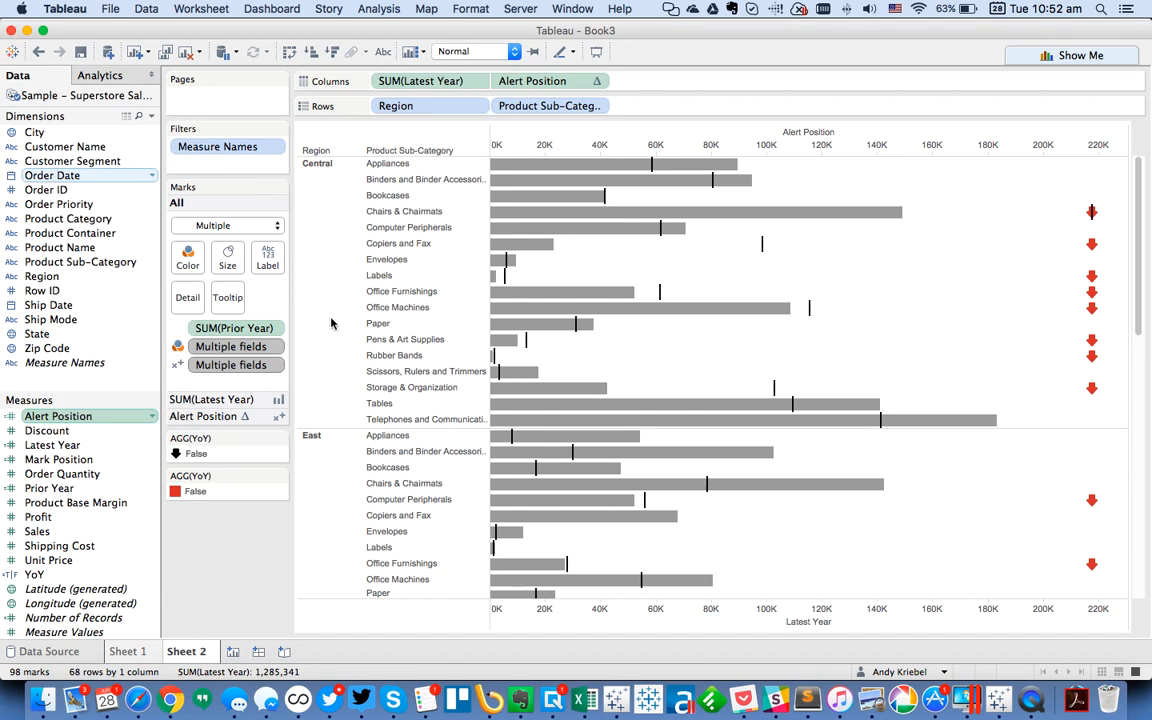
text(-WINDOW_MAX()
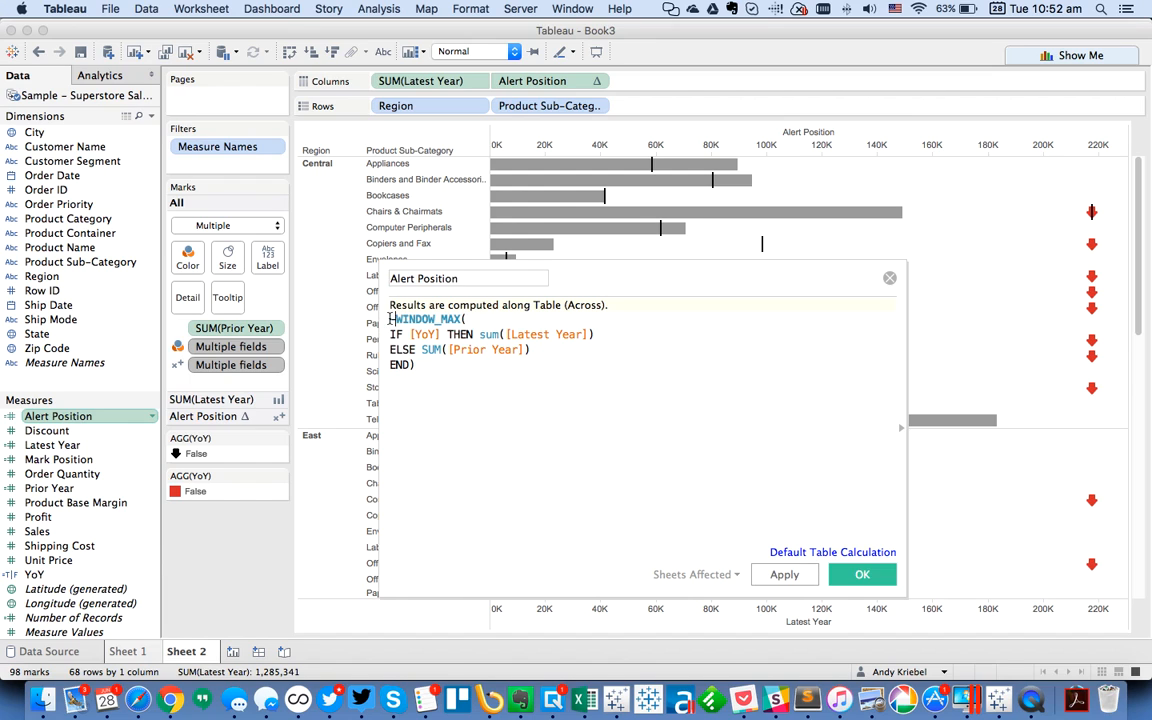
click(782, 574)
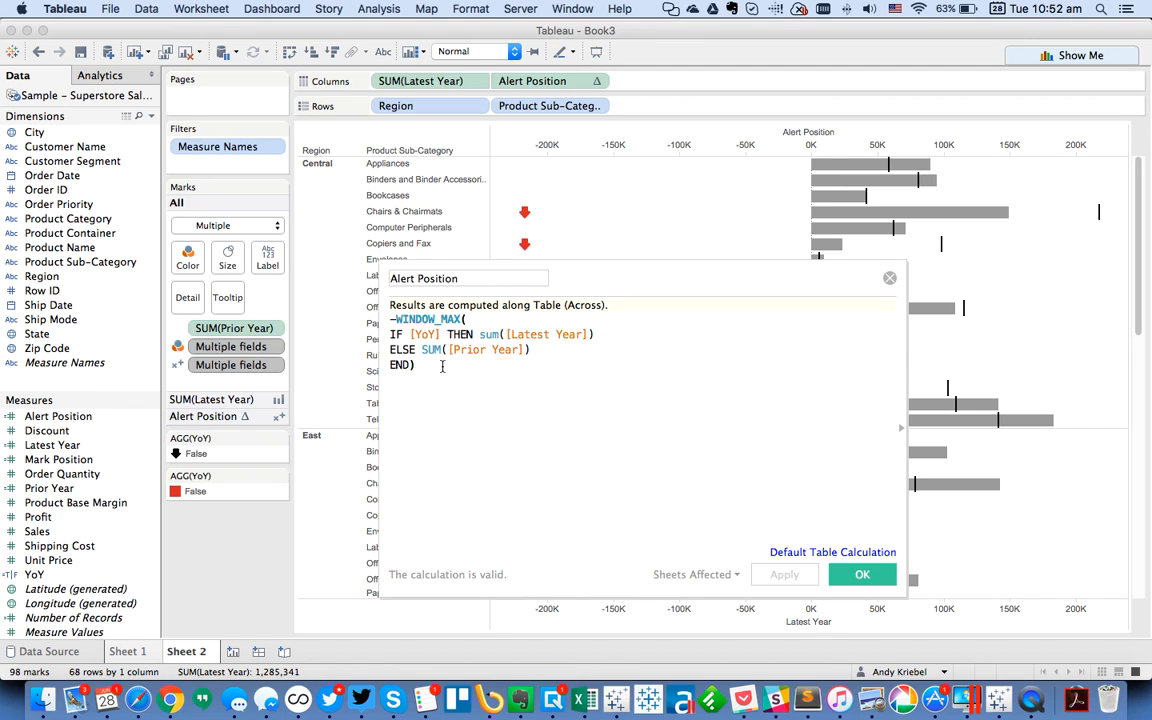
Multiply the Alert Position result by 0.05 at the end of the formula, and save the calculation
text(*)
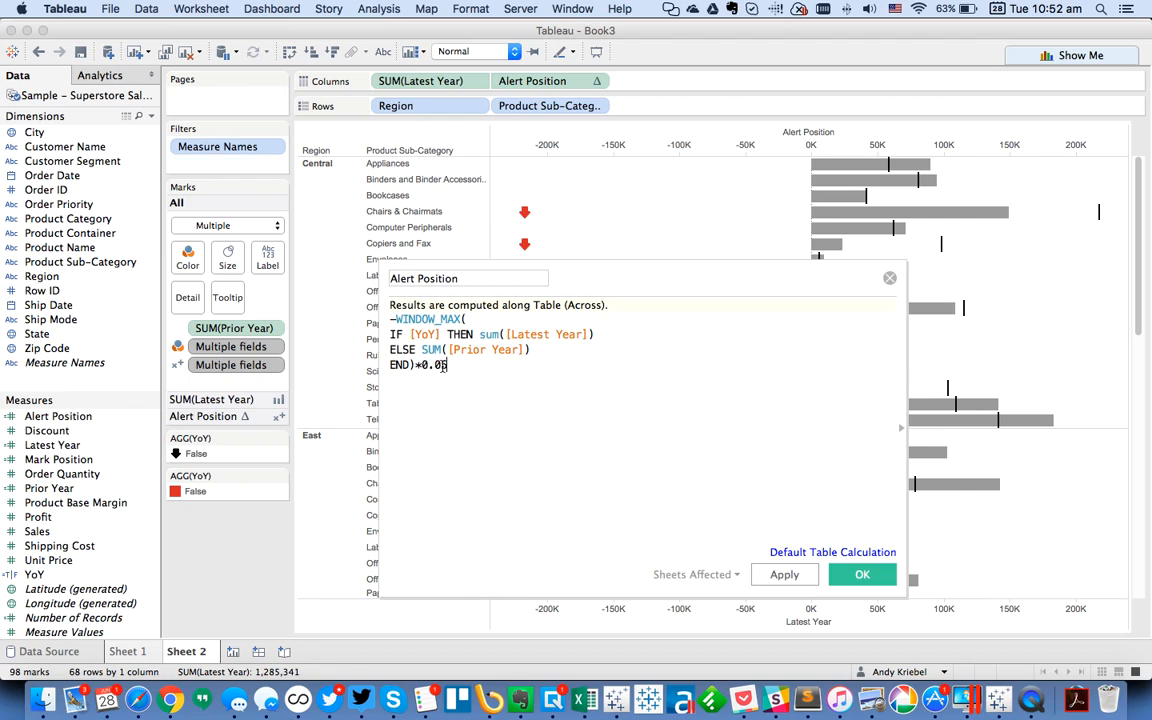
text(0.05)
click(786, 575)
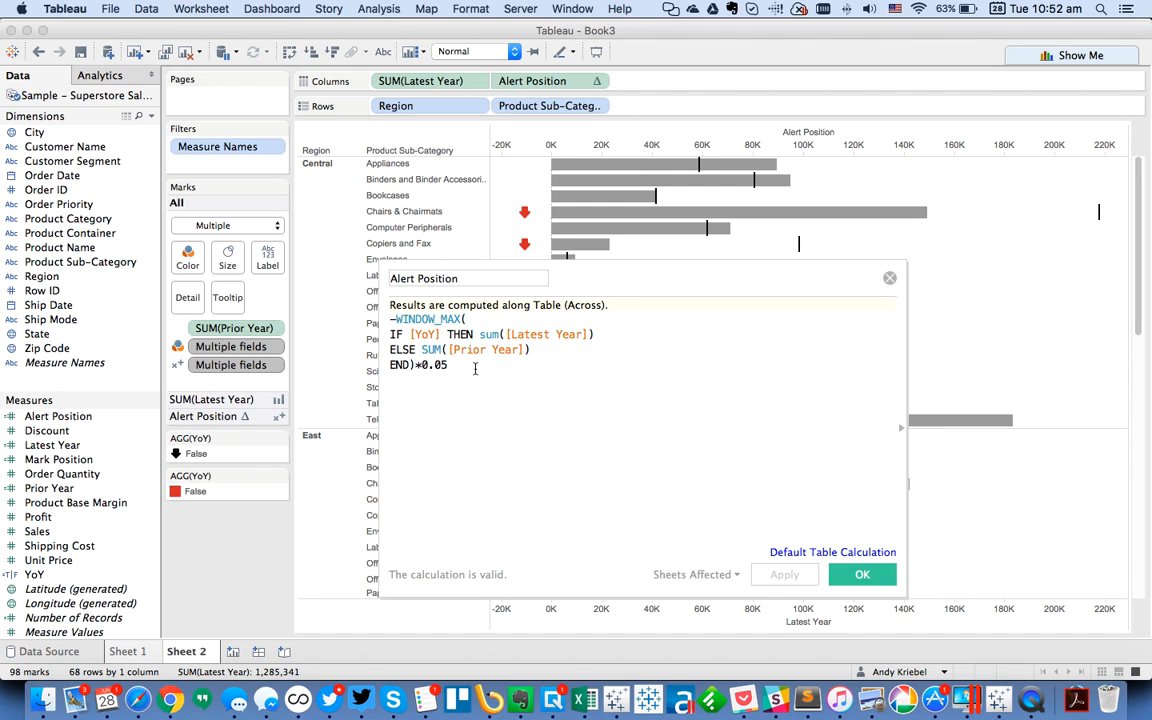
click(838, 580)
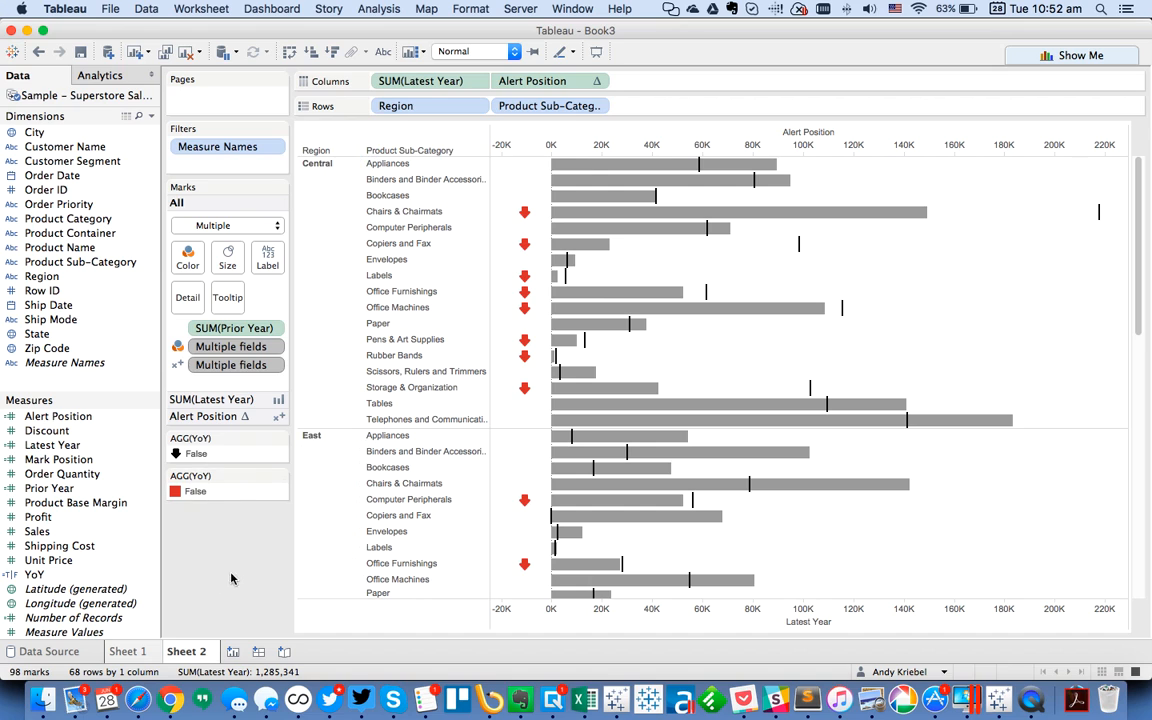
Remove Product Sub-Category from Rows, and add Product Container before Region and Customer Segment after it
drag(522, 107, 57, 347)
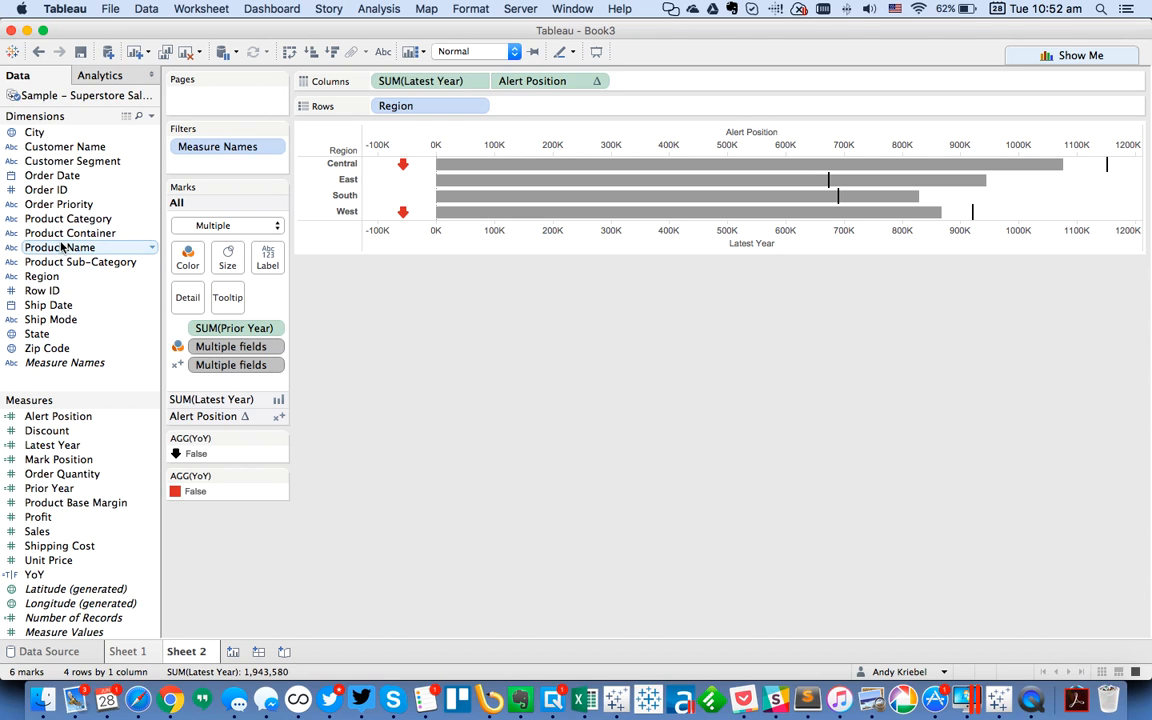
drag(62, 233, 380, 108)
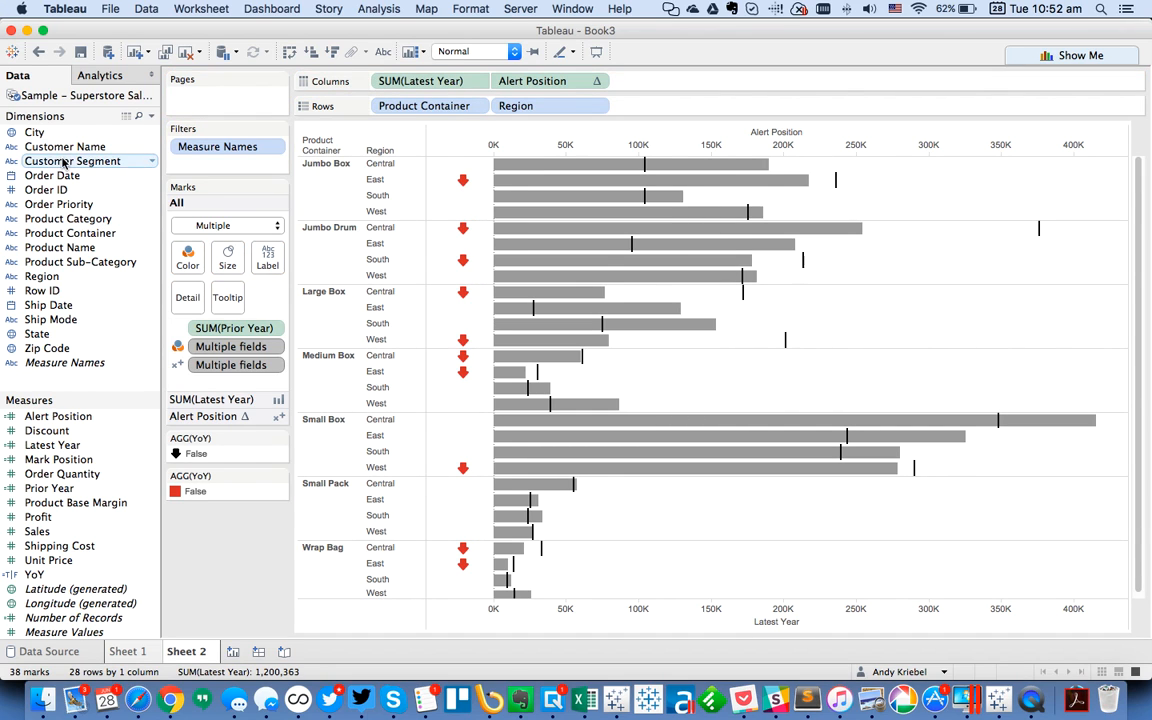
drag(68, 160, 650, 106)
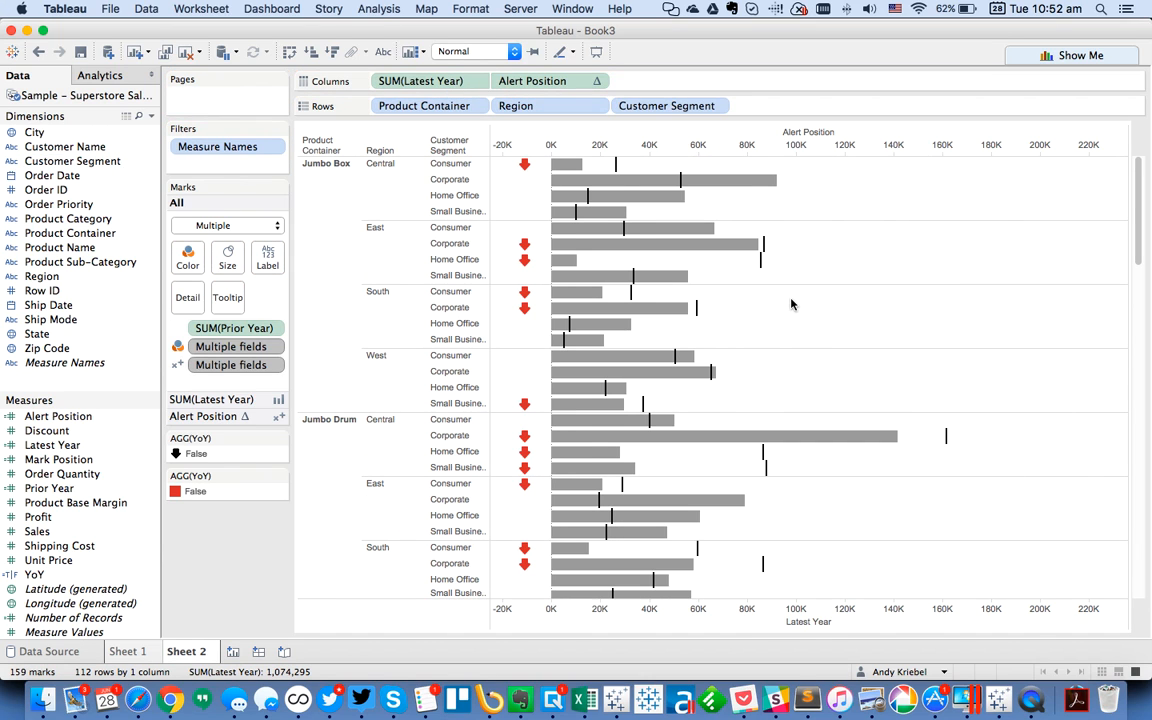
drag(1138, 230, 1144, 108)
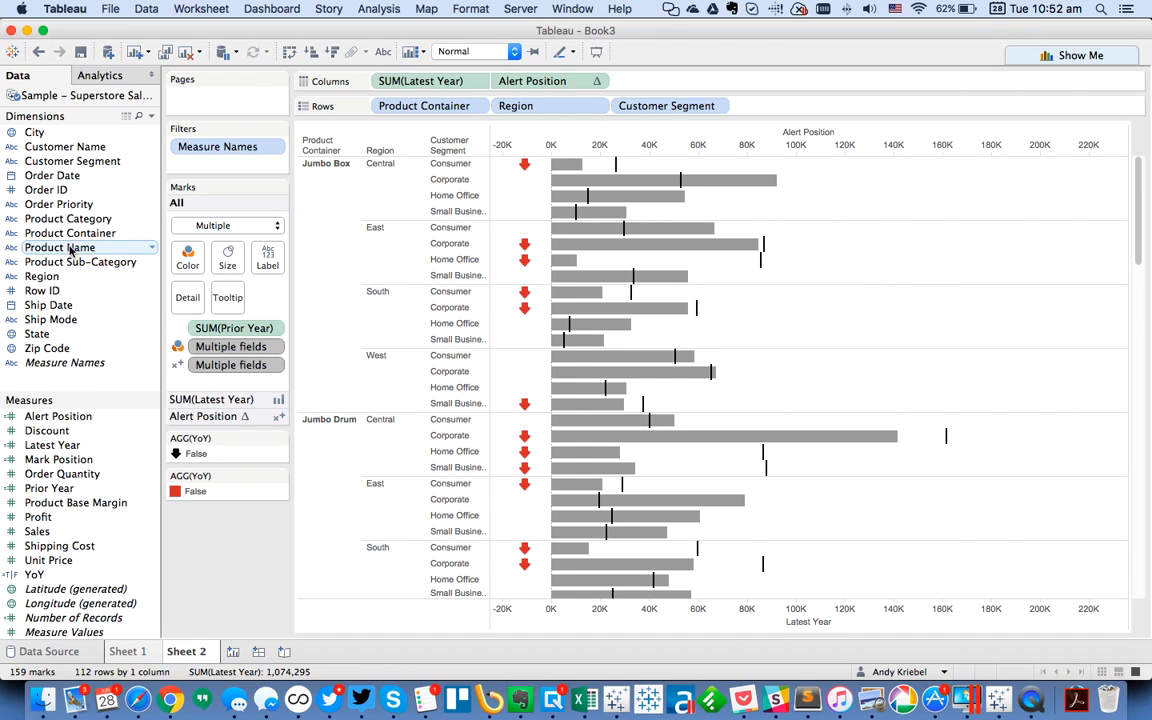
Replace Region on Rows with Product Category, and look over the updated arrows
drag(70, 233, 62, 195)
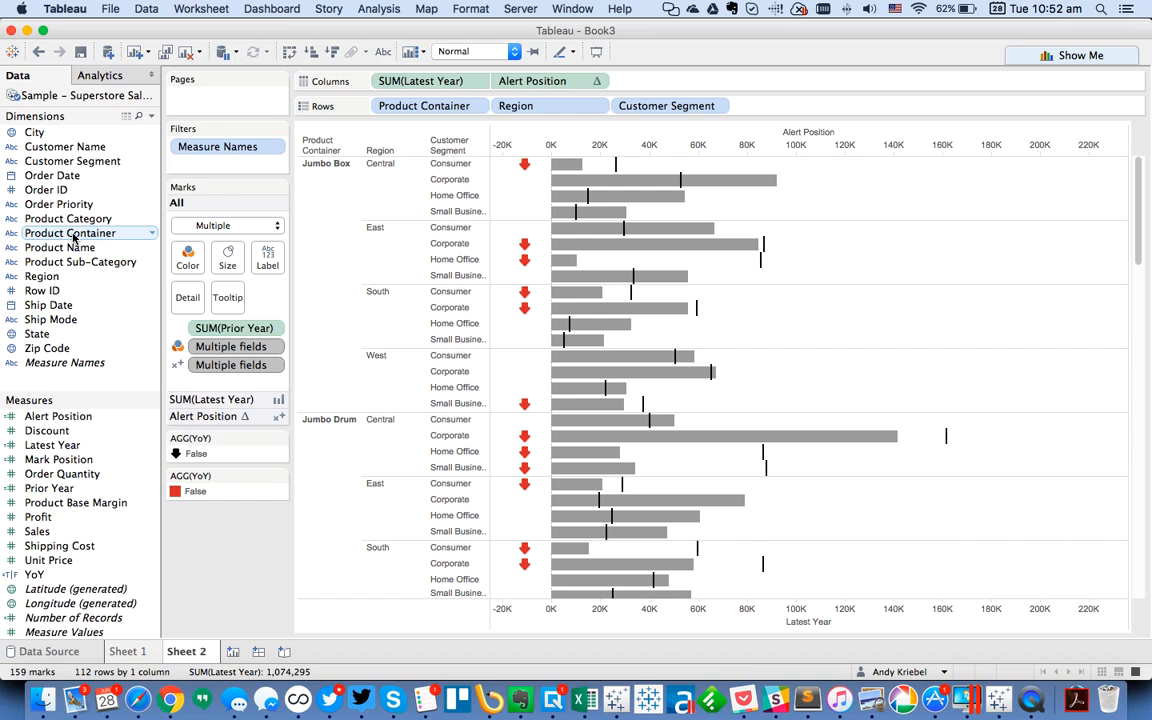
drag(74, 222, 550, 108)
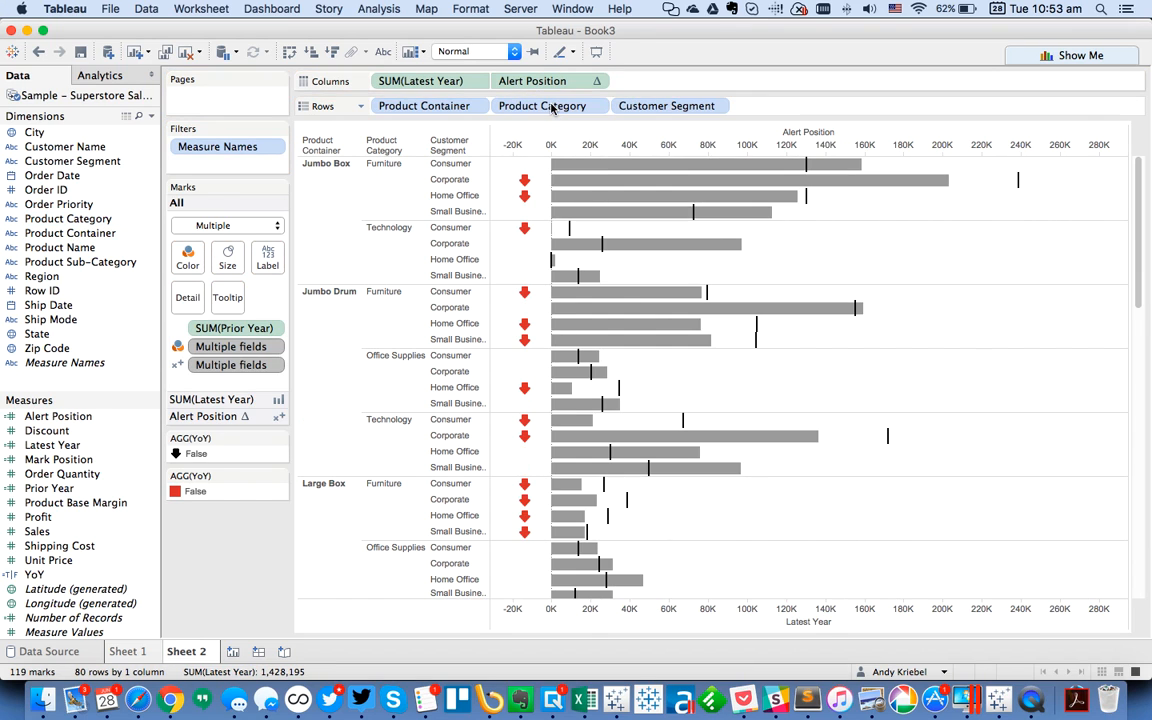
drag(1139, 260, 1131, 148)
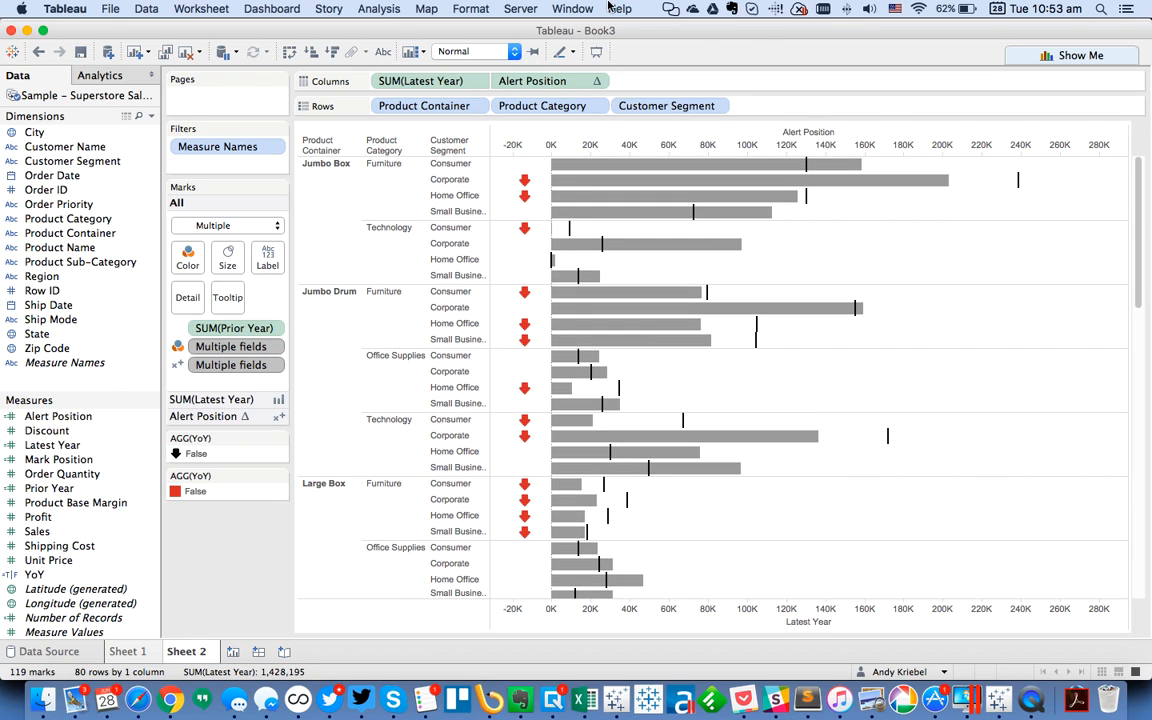
Rearrange Rows to Customer Segment, Product Category and Ship Mode, removing Product Container
drag(424, 106, 230, 547)
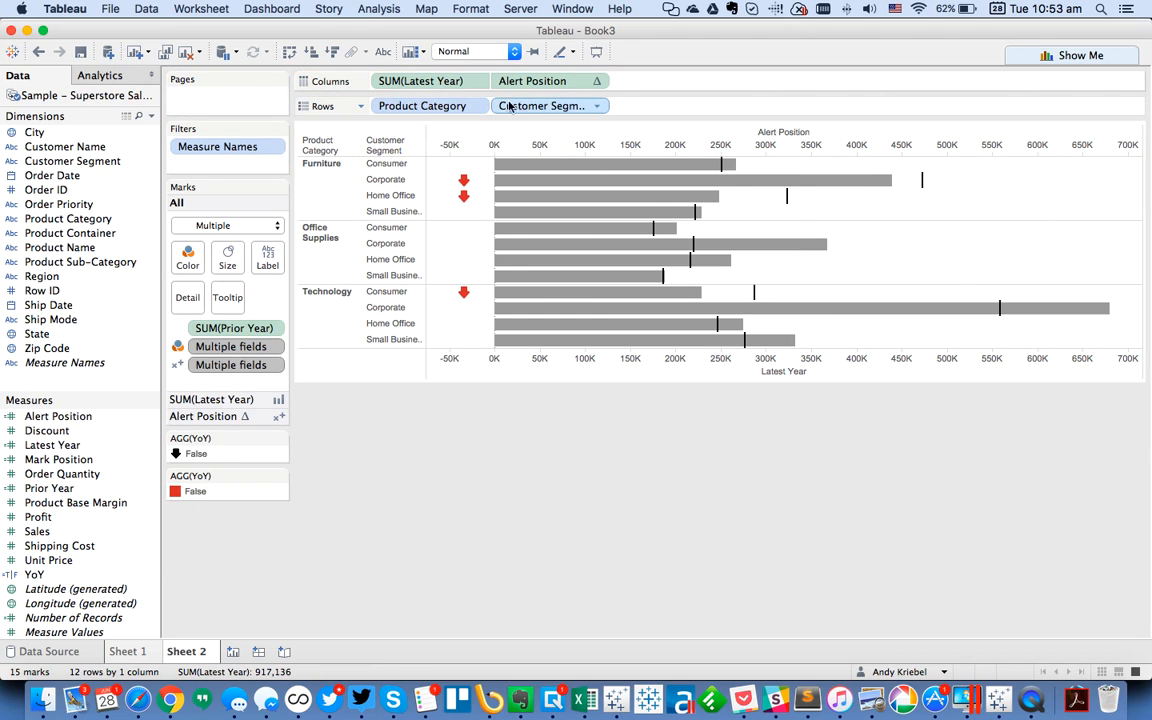
drag(521, 108, 382, 106)
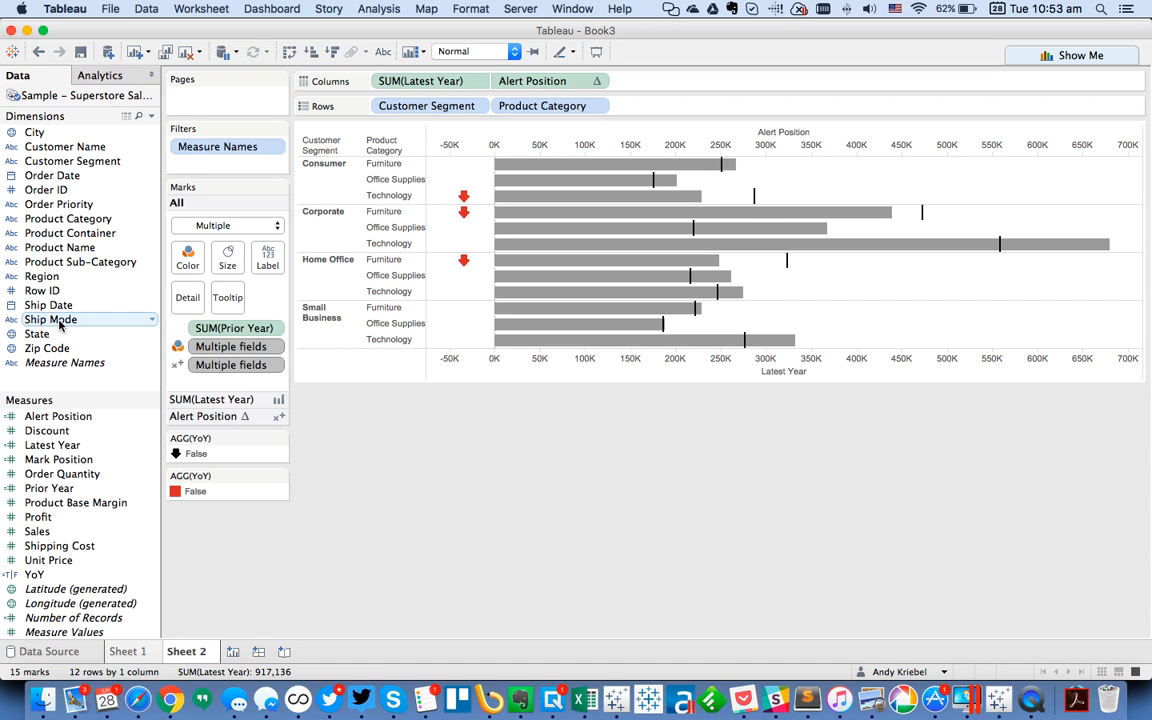
drag(59, 321, 630, 108)
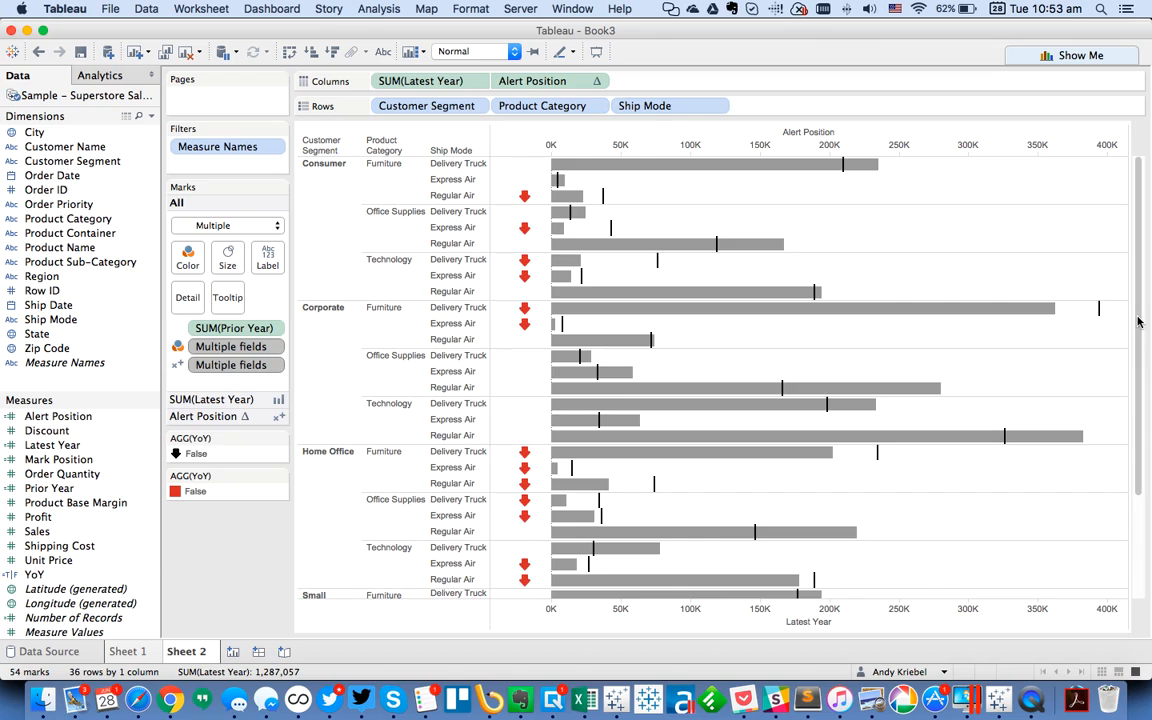
drag(1138, 321, 1139, 524)
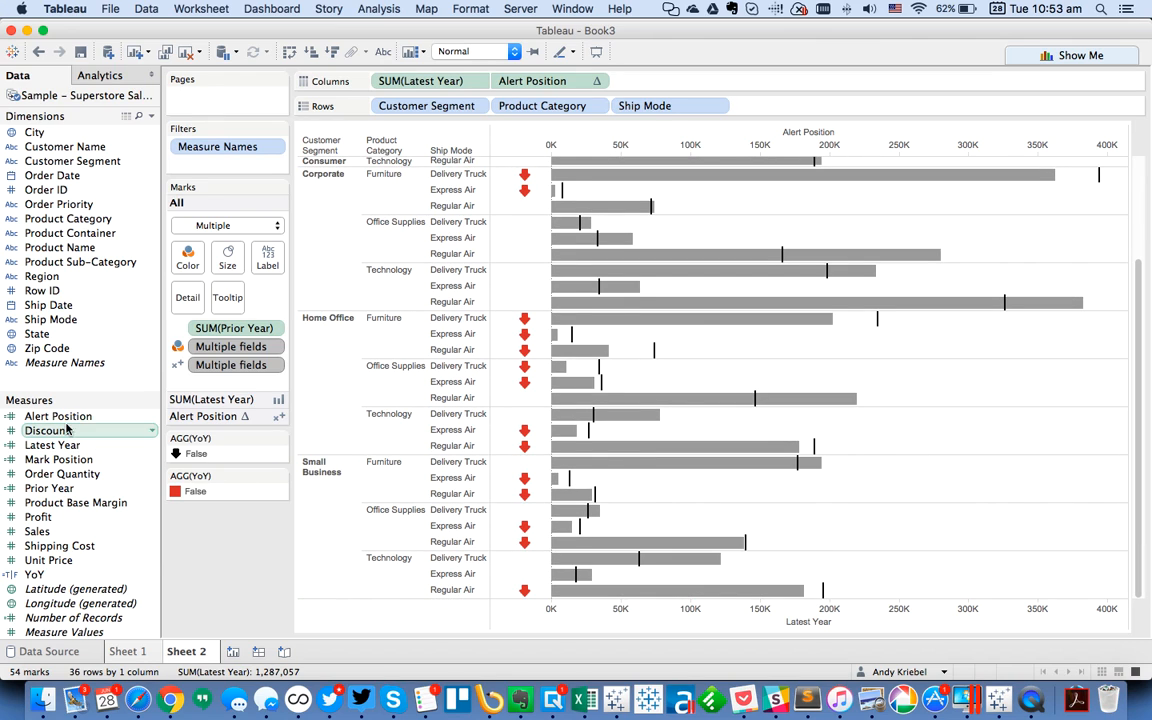
Change the YoY calculation to ZN(SUM([Latest Year]))>=ZN(SUM([Prior Year])) and save it
right_click(62, 574)
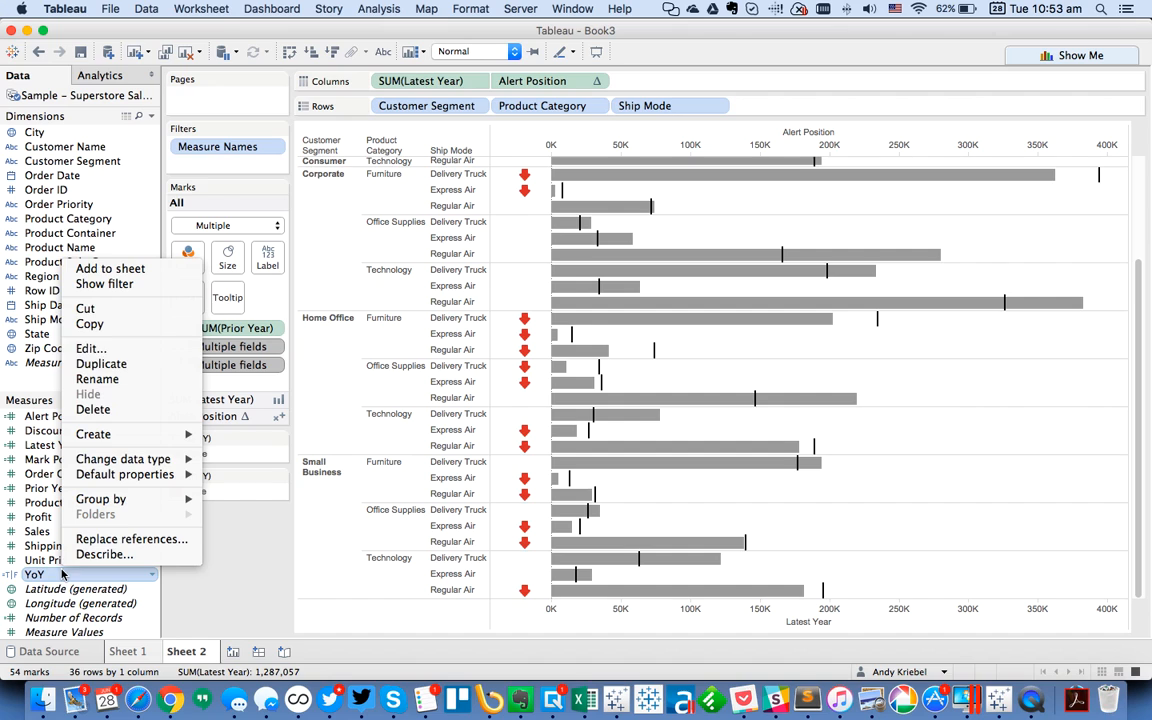
click(103, 350)
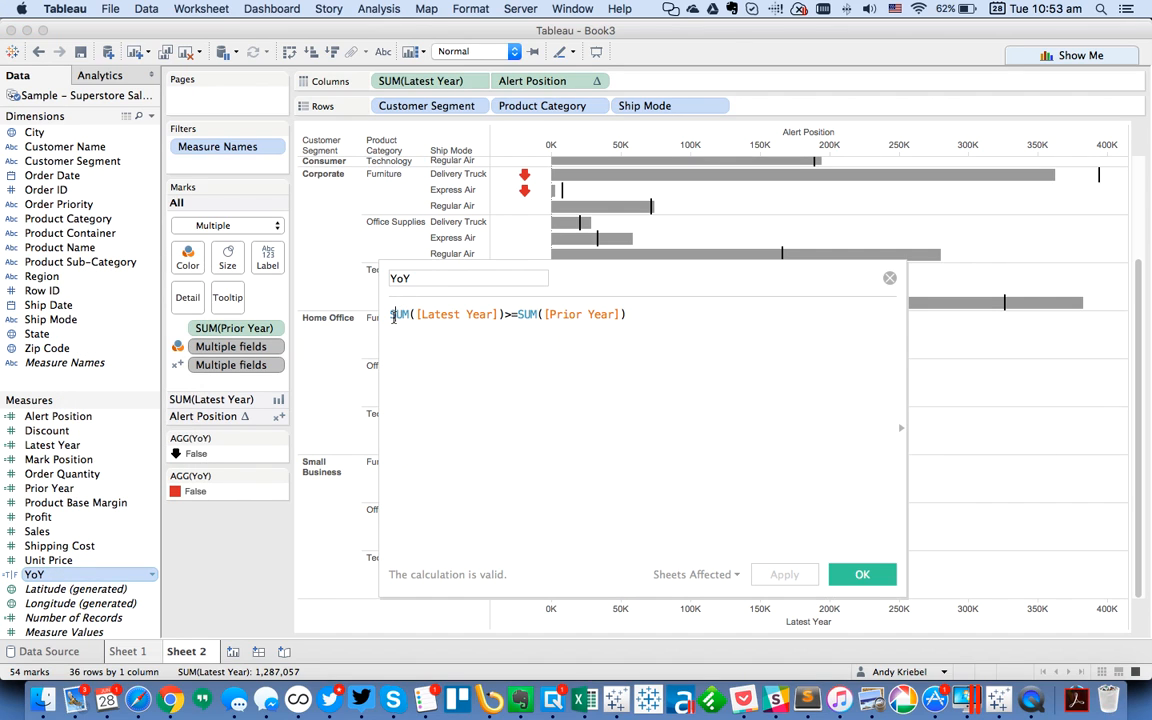
text(ZN()
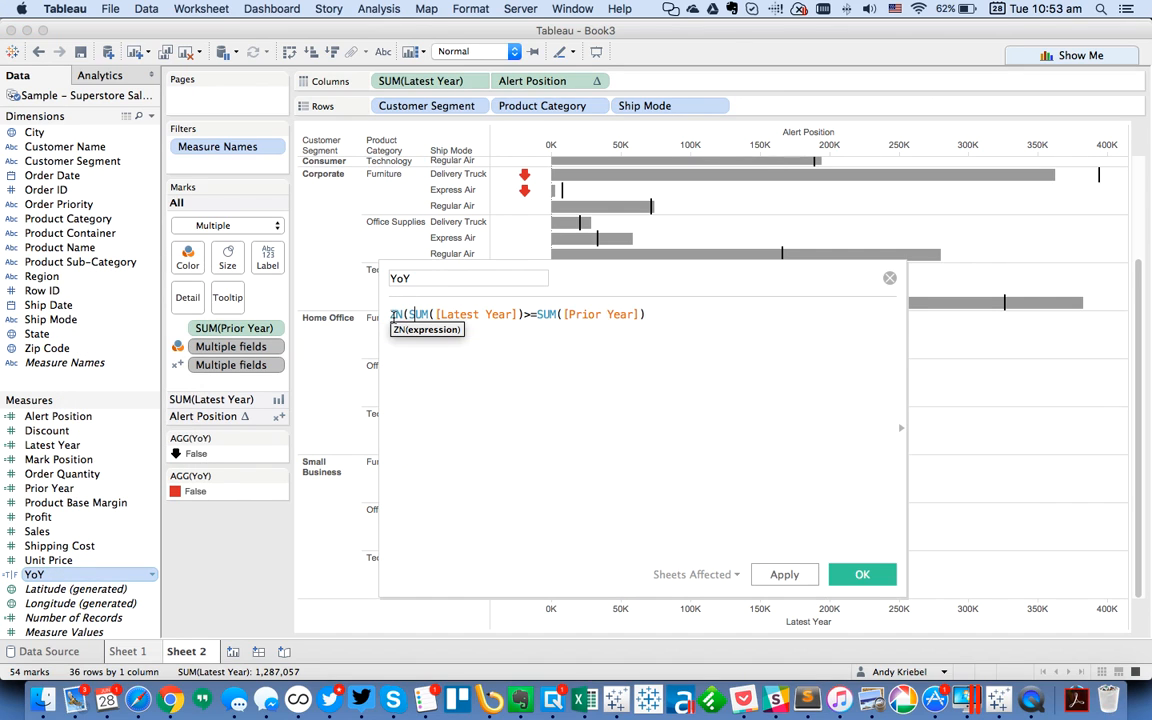
key(Right)
key(Right)
key(Right)
key(Right)
key(Right)
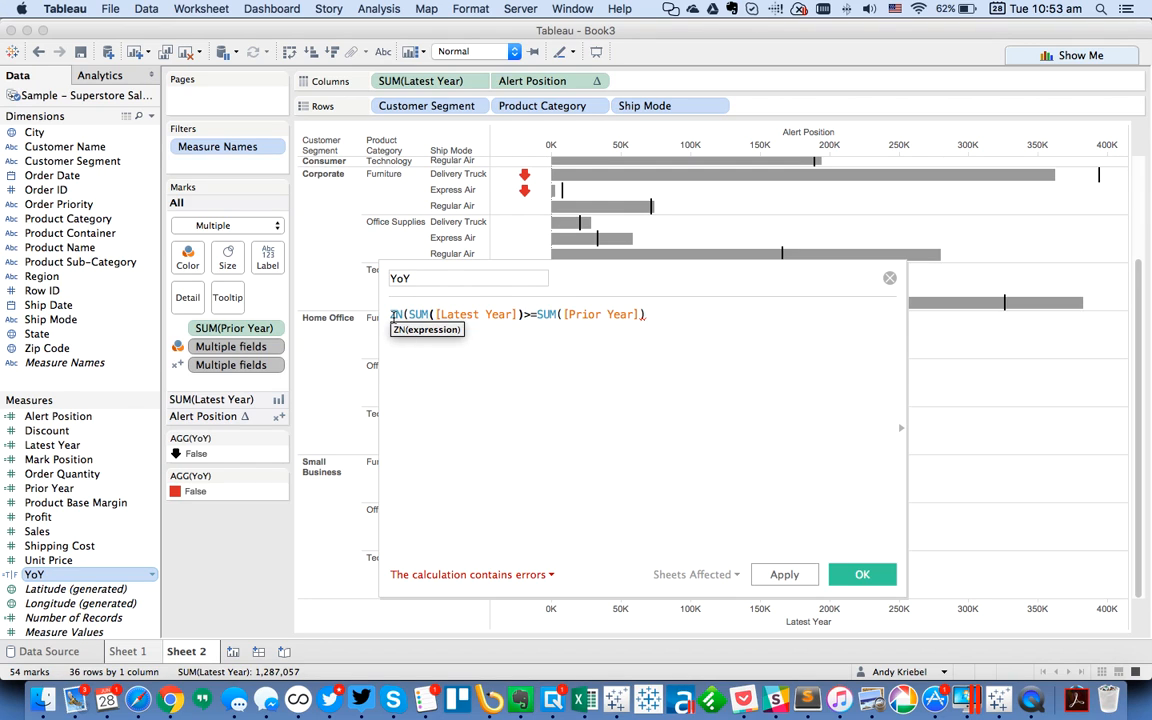
text()>=ZN()
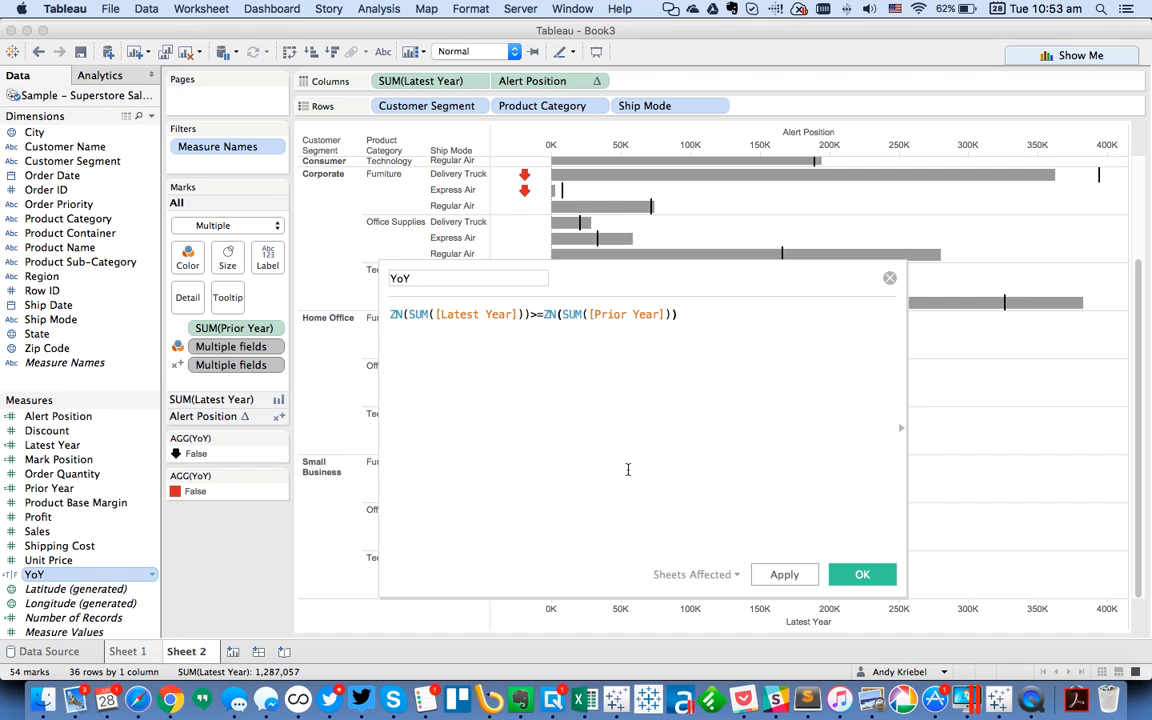
click(862, 573)
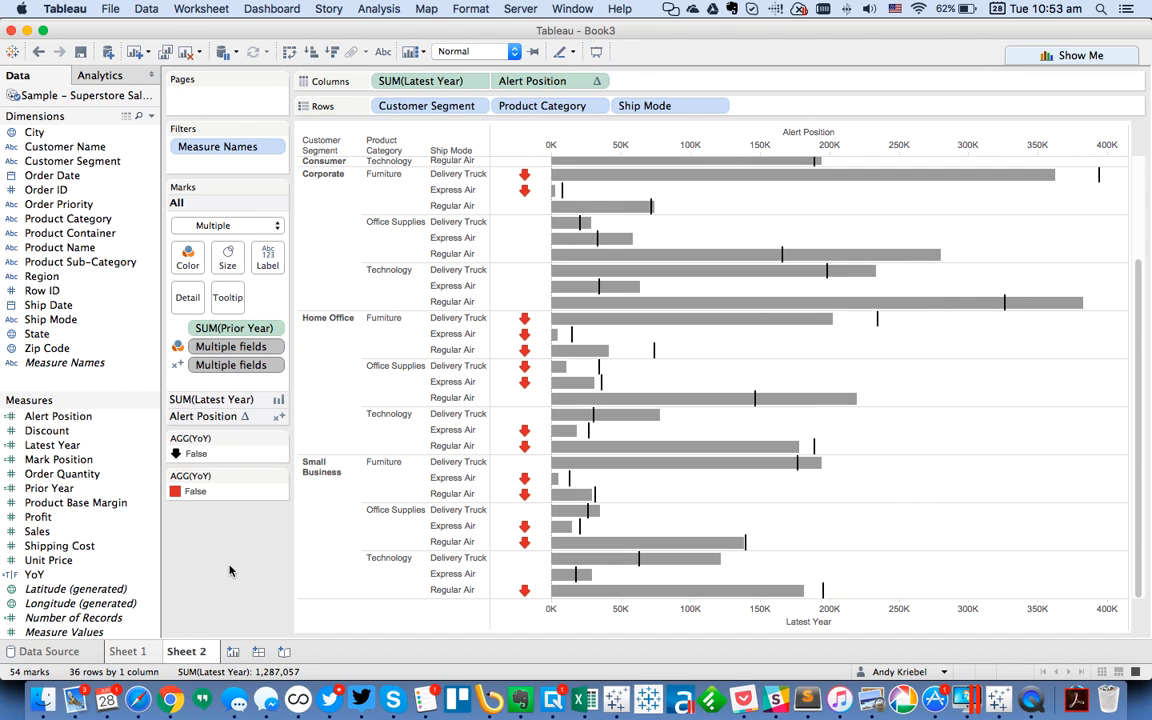
Exclude Alert Position from the tooltip and hide its axis header
click(596, 81)
click(551, 179)
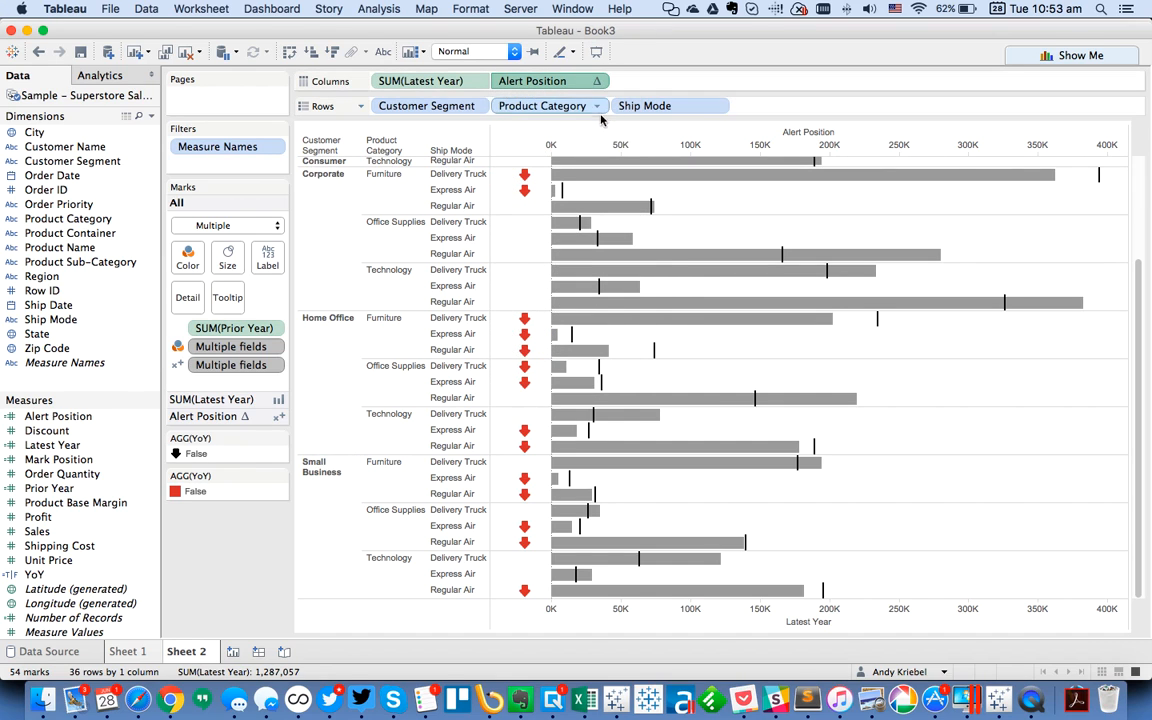
click(596, 81)
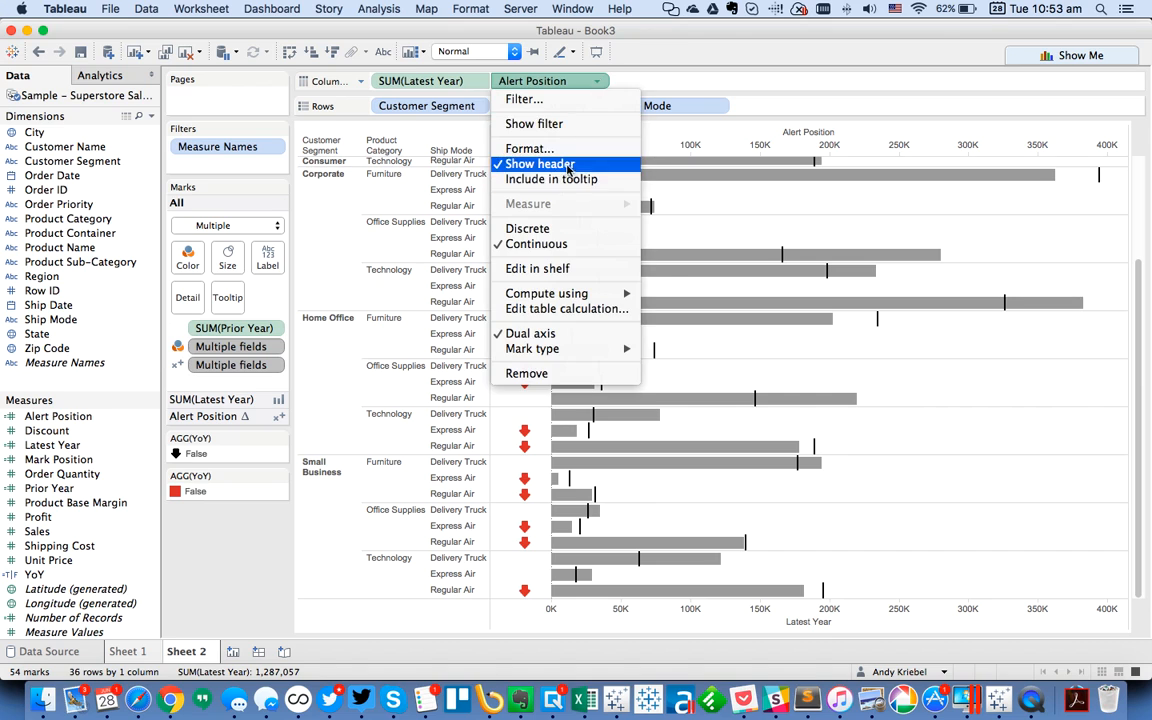
click(567, 166)
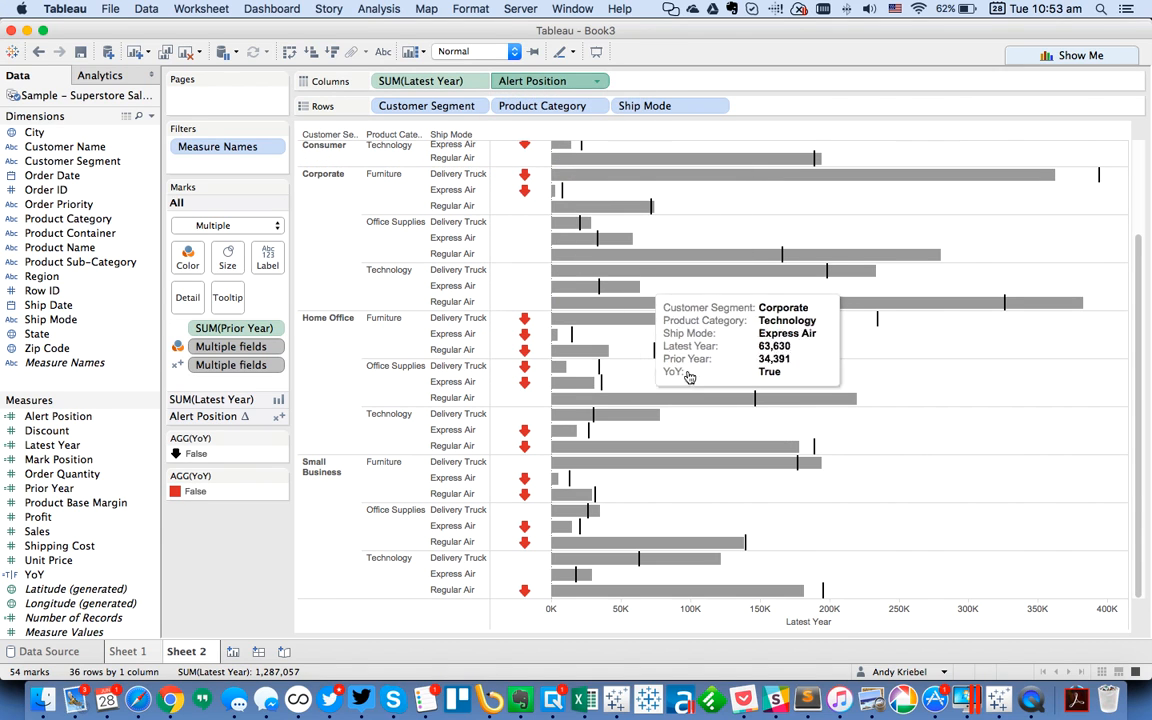